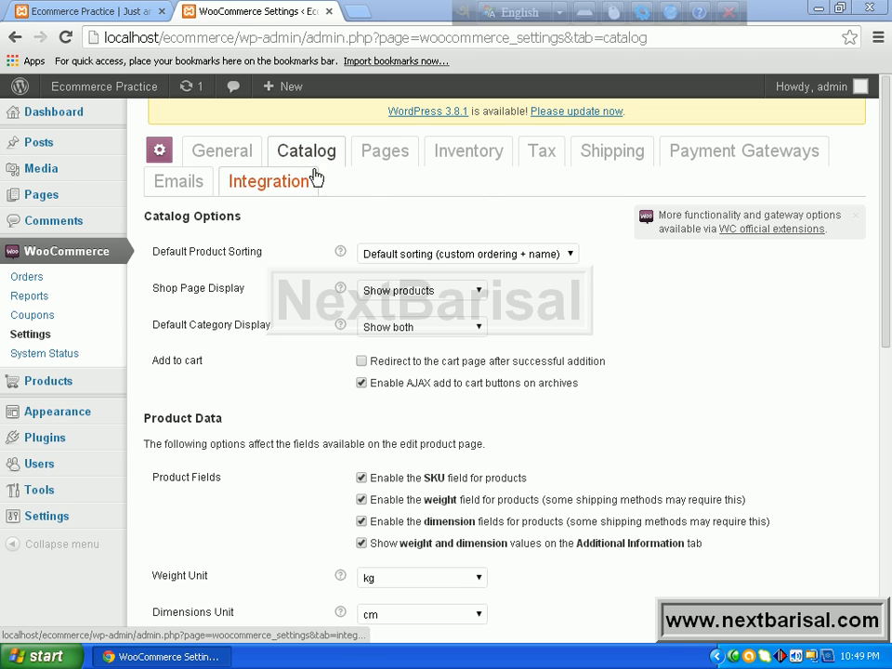
Step: Look over the Default Product Sorting option in the catalog settings and open the store's Shop page
mouse_move(890, 315)
mouse_down()
mouse_move(890, 595)
mouse_move(890, 315)
mouse_up()
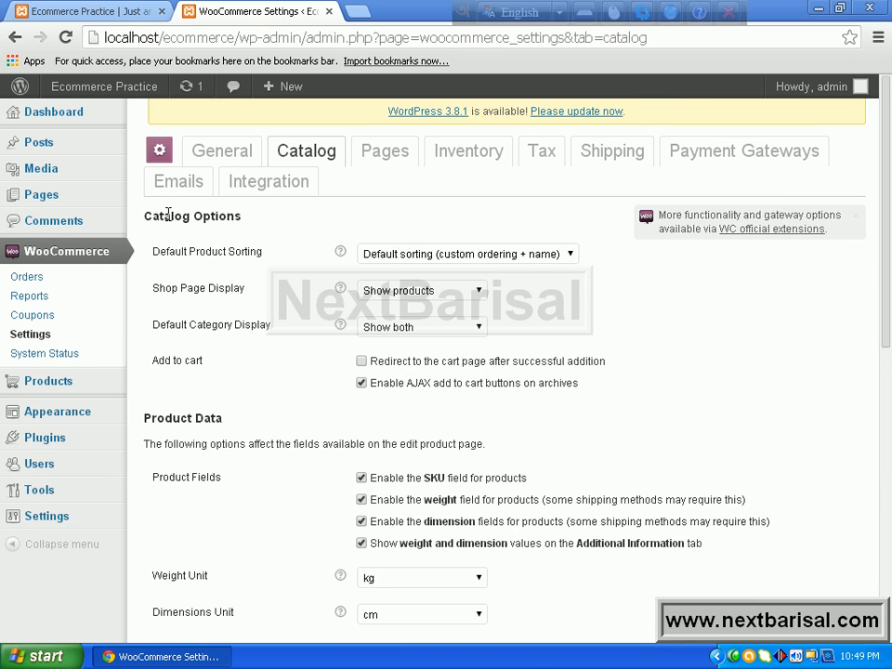
drag(145, 225, 241, 218)
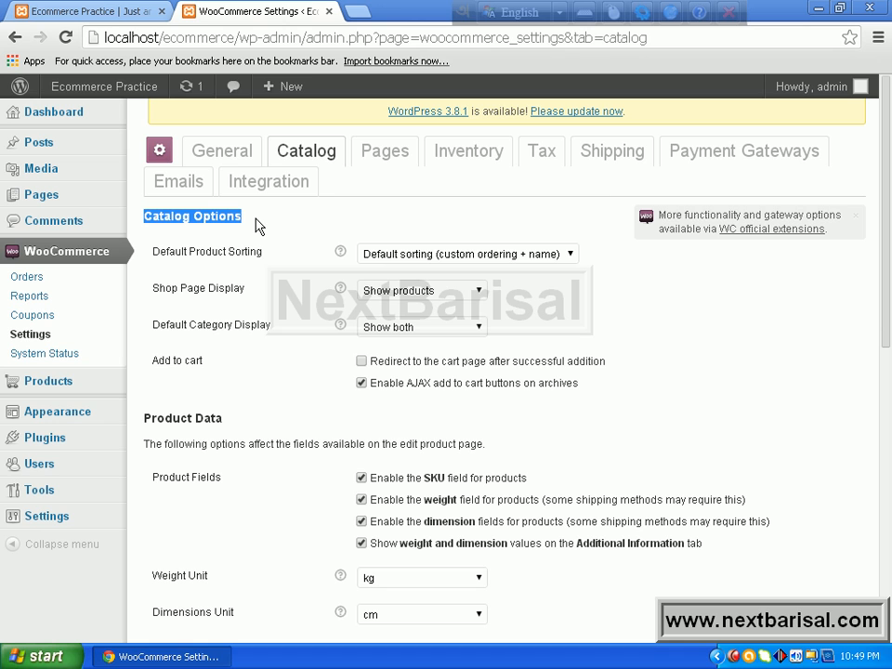
drag(147, 258, 278, 261)
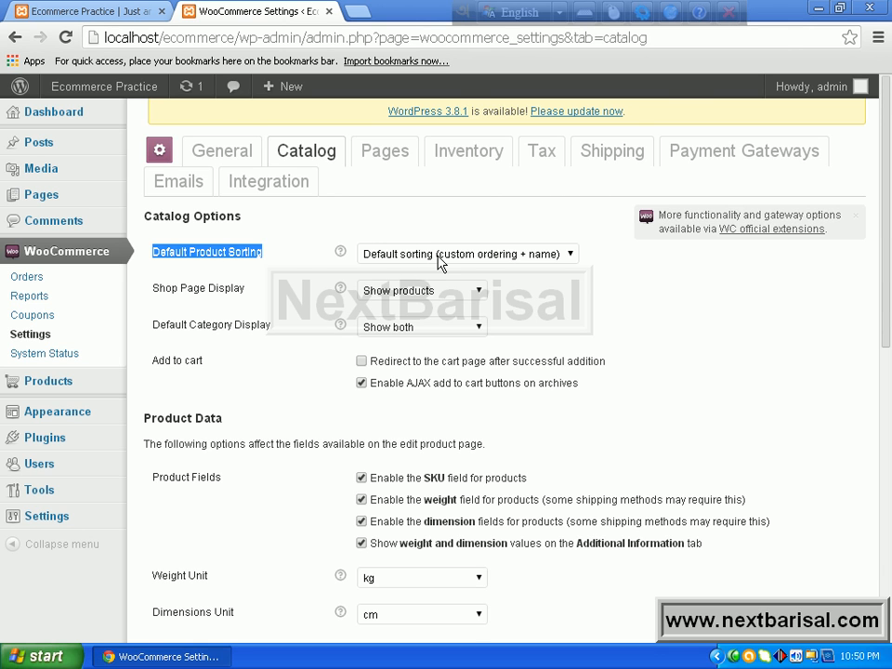
click(60, 11)
drag(884, 353, 885, 103)
click(490, 247)
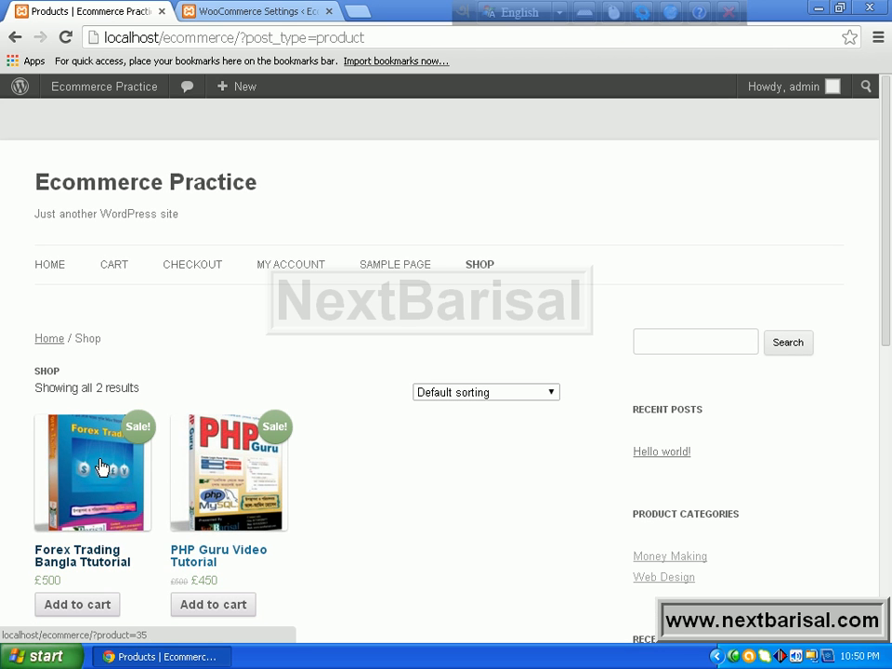
Step: Compare the Default Product Sorting choices in the catalog settings with the product order on the Shop page
click(275, 10)
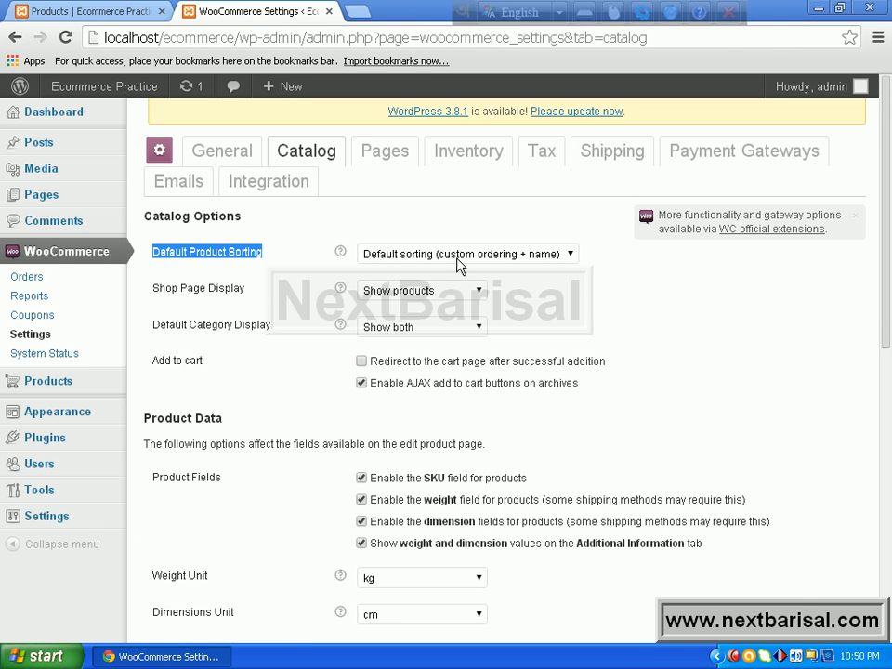
click(89, 13)
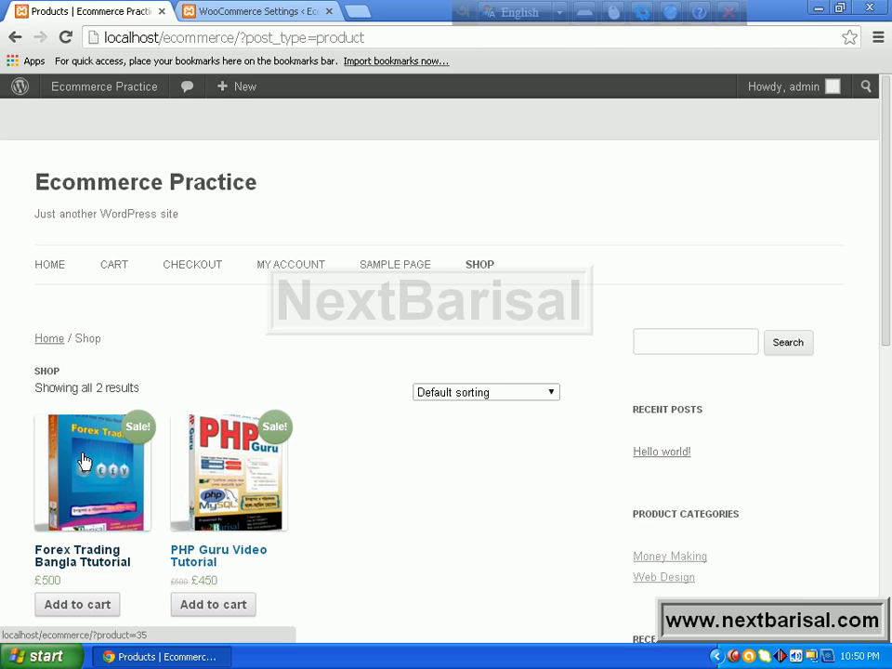
click(270, 13)
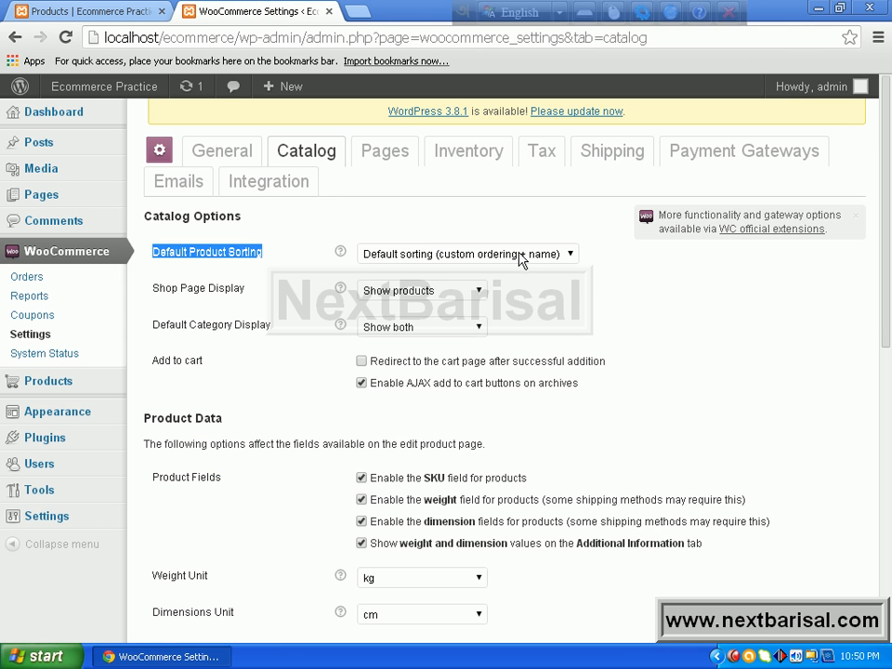
click(521, 254)
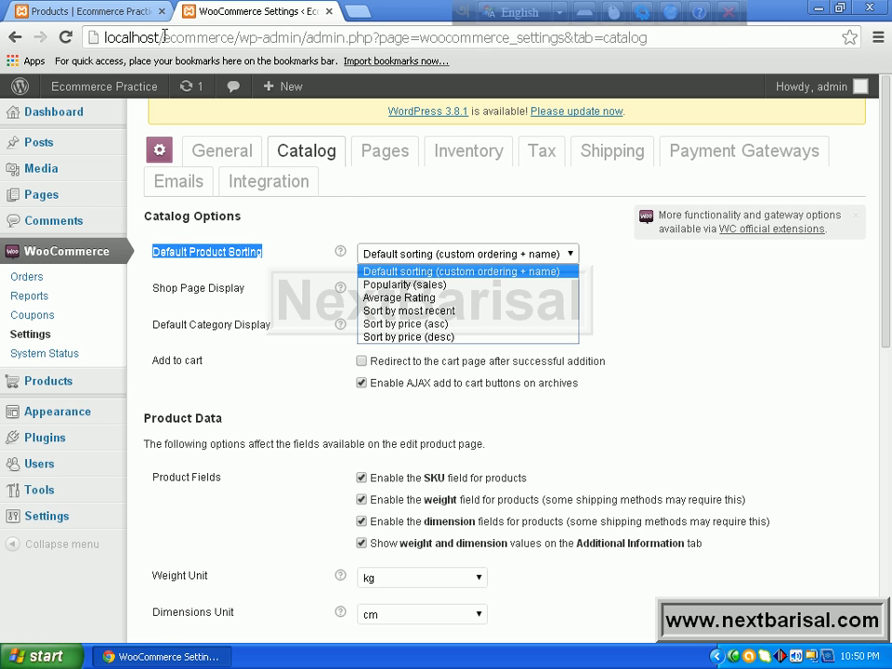
click(18, 11)
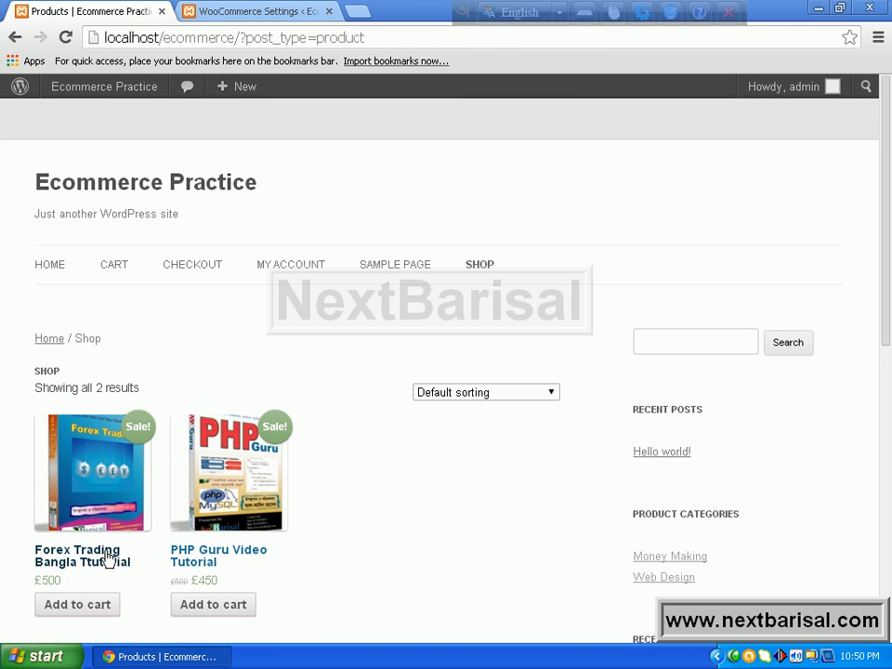
Step: Go through the Default Product Sorting choices between Popularity (sales) and Sort by price (desc) in the catalog settings
click(266, 13)
click(442, 256)
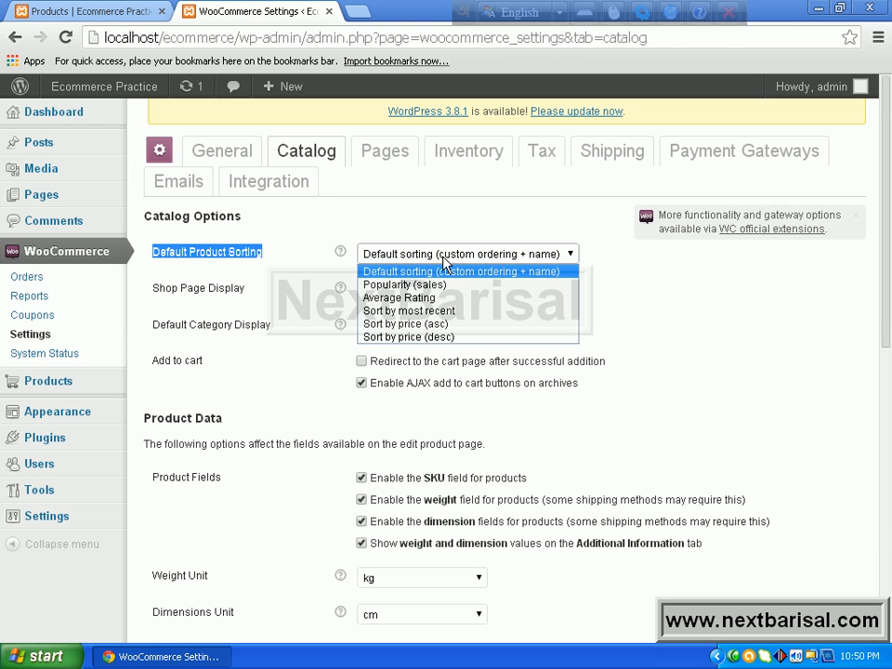
click(439, 284)
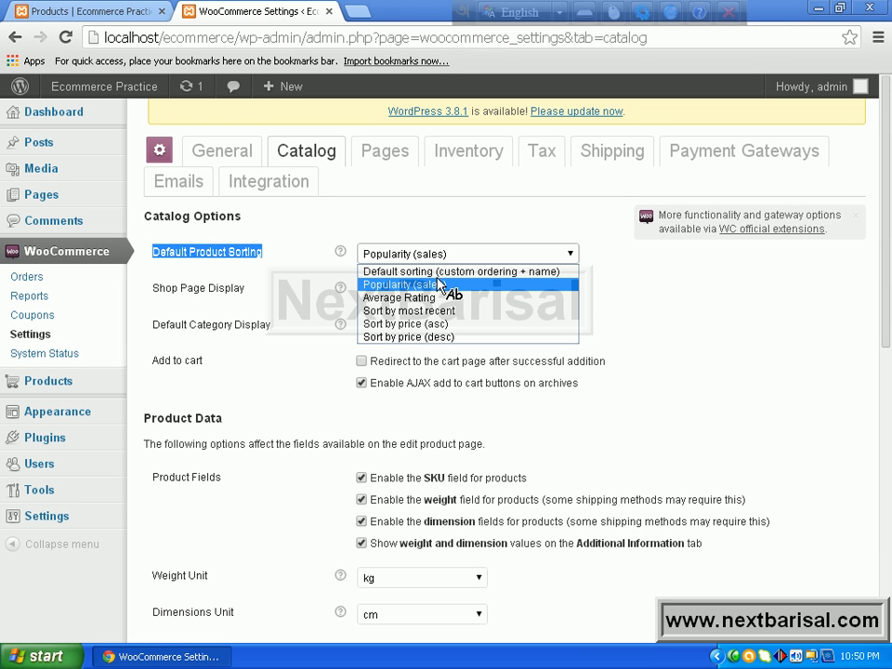
key(Down)
key(Down)
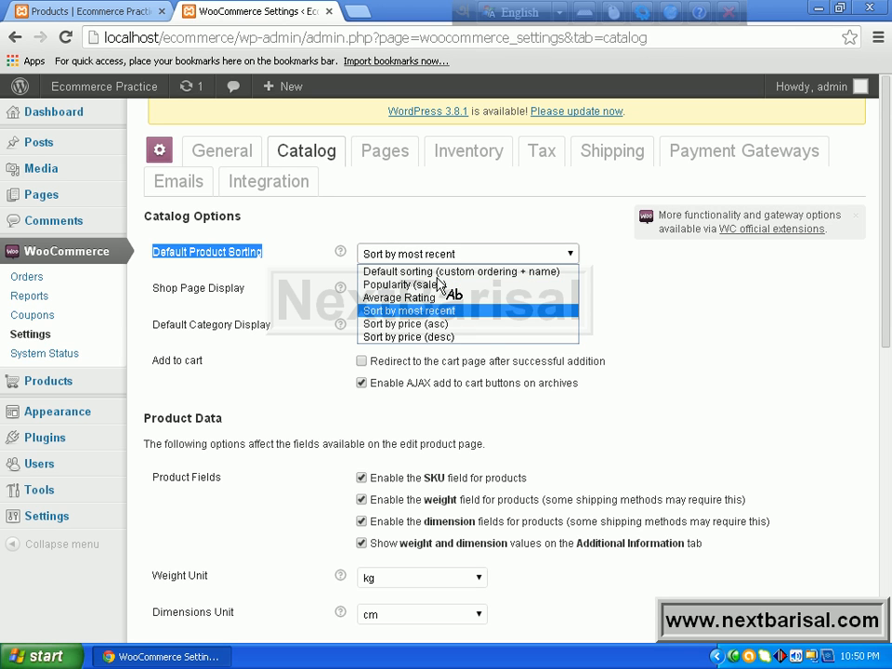
key(Down)
key(Down)
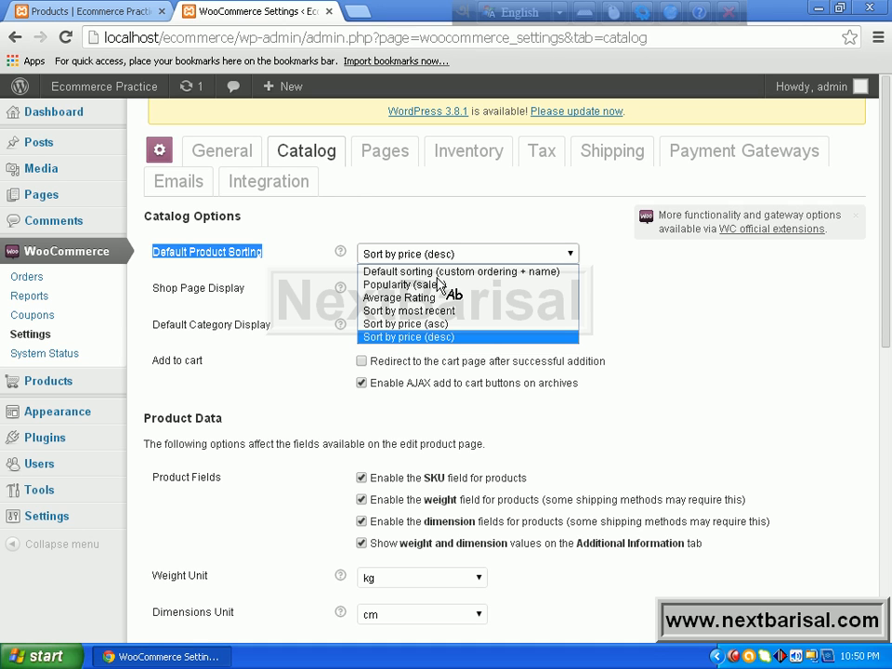
key(Up)
key(Up)
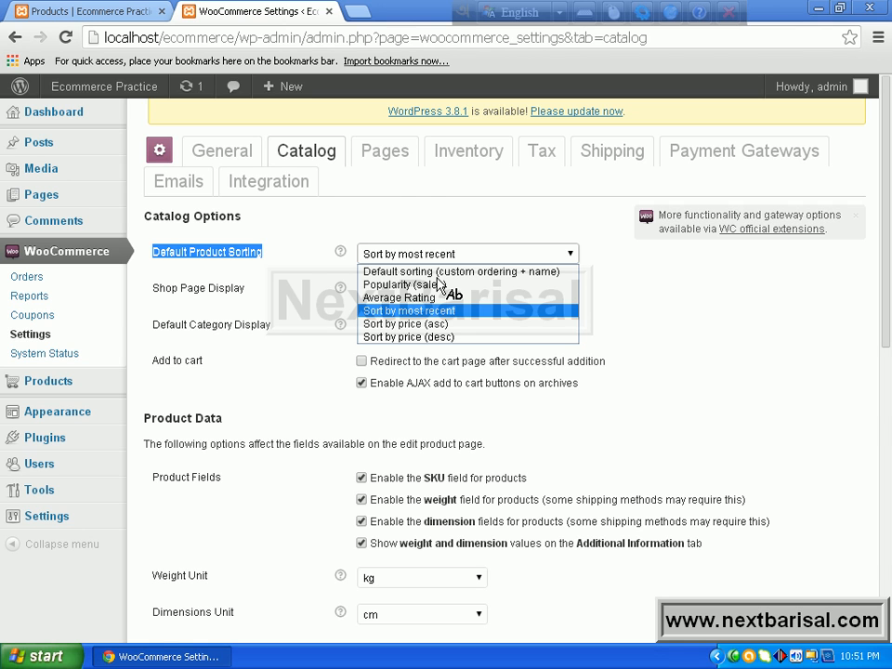
key(Up)
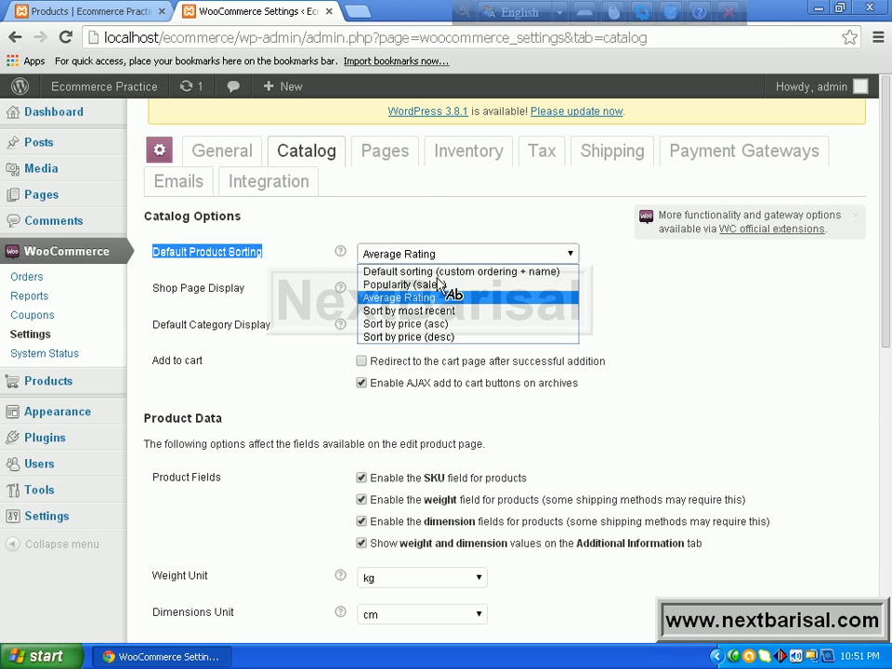
key(Up)
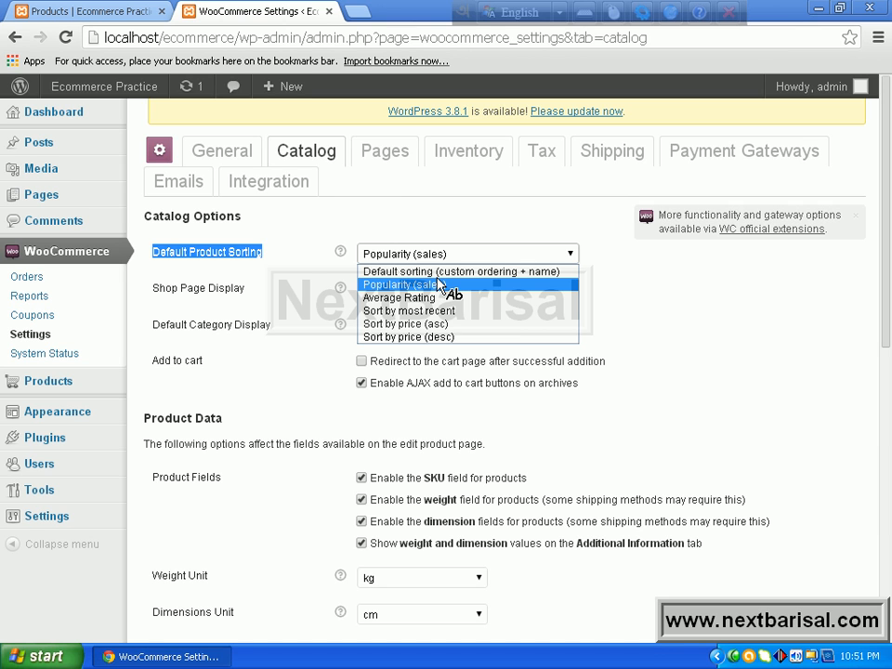
Step: Set Default Product Sorting to Sort by price (desc) and save the catalog settings
key(Down)
key(Down)
key(Down)
key(Down)
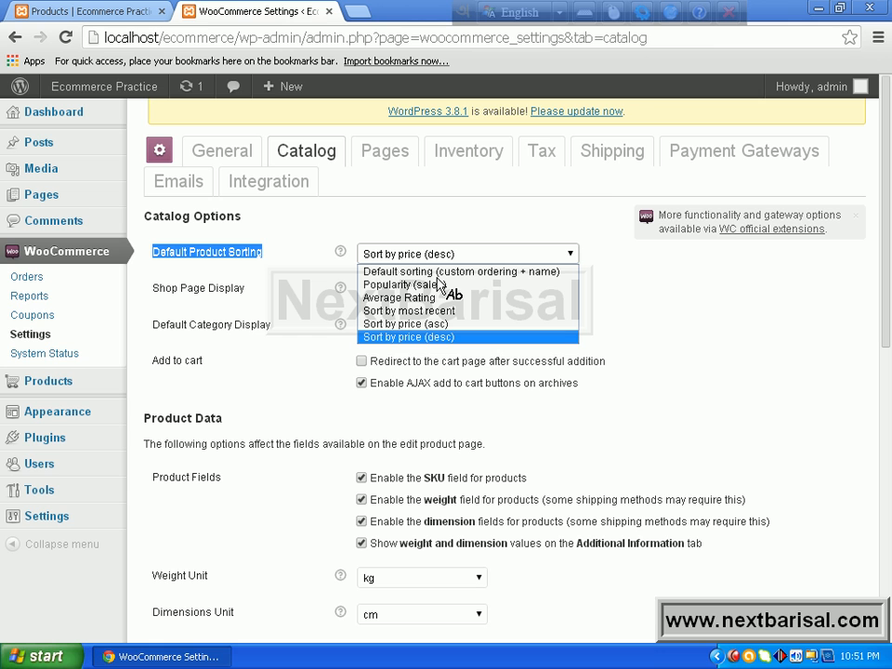
click(588, 358)
scroll(231, 593, down, 10)
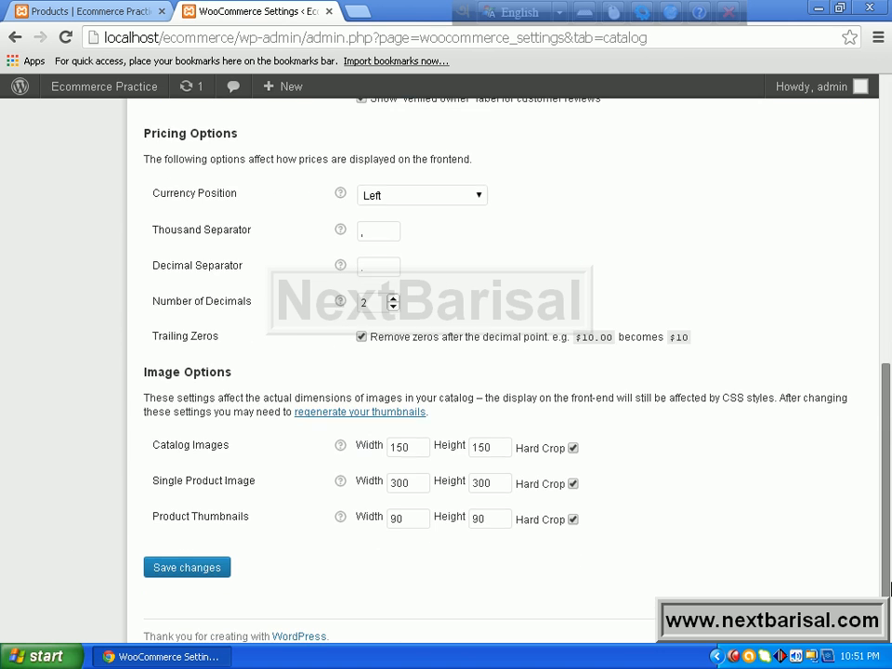
click(205, 563)
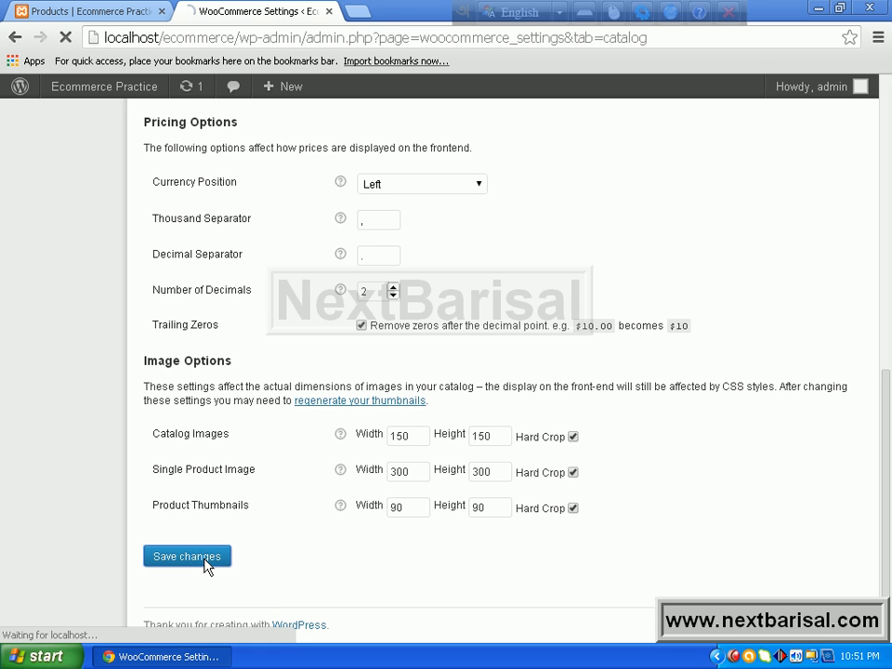
Step: Reload the Shop page to check its product order, and return to the catalog settings
click(92, 13)
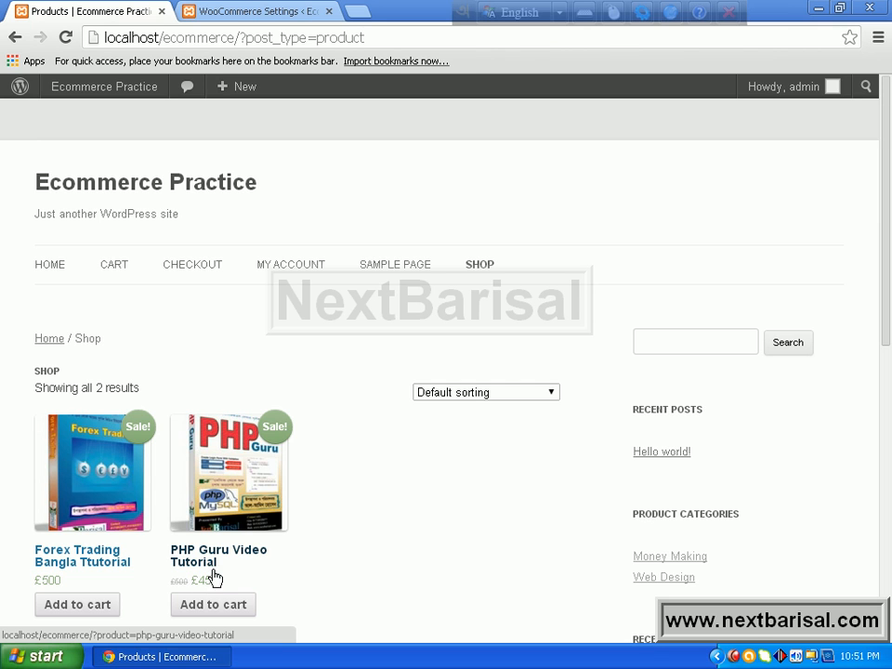
click(65, 37)
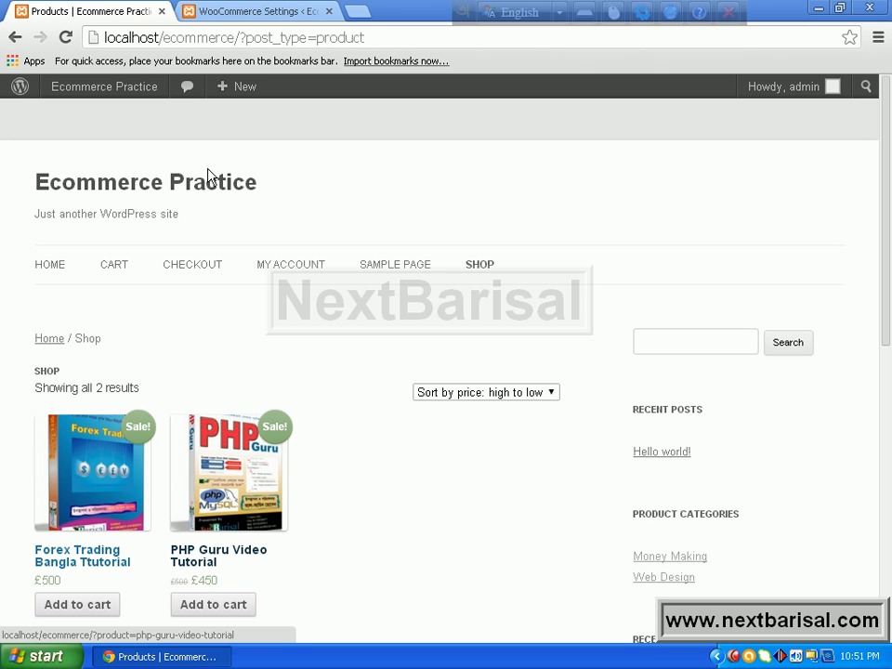
click(253, 11)
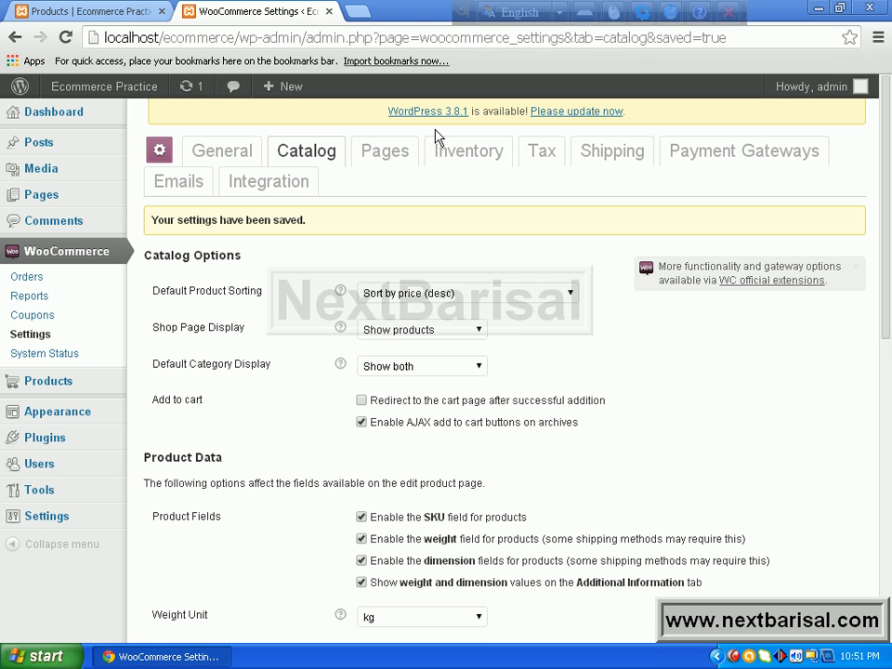
Step: Set Default Product Sorting to Sort by price (asc) and save the catalog settings
click(525, 297)
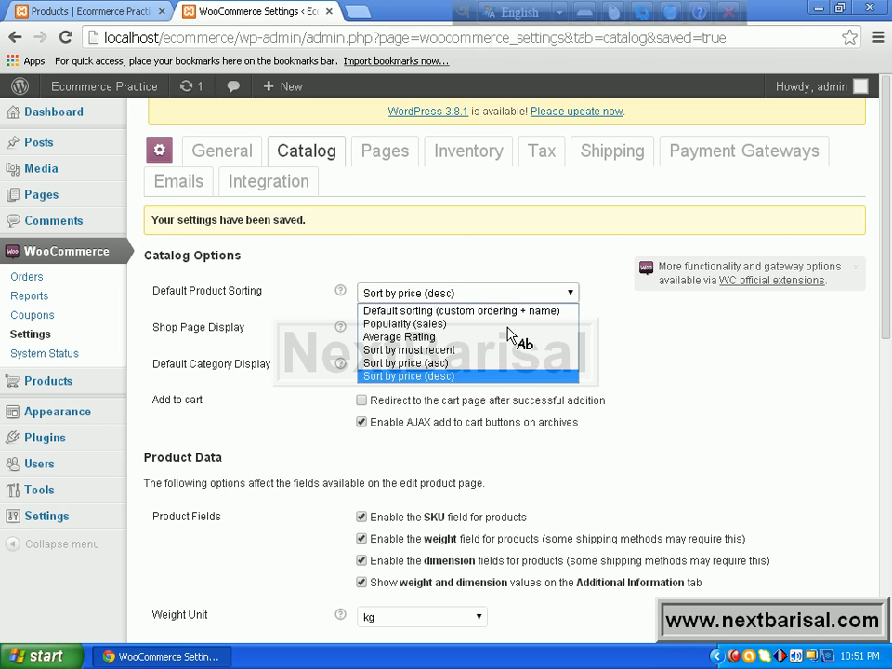
key(Up)
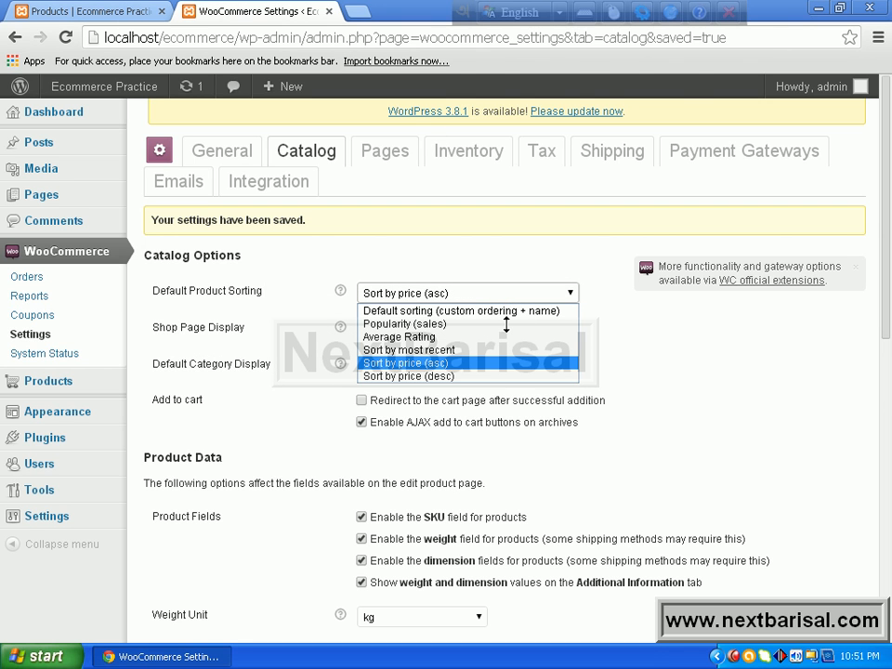
key(Return)
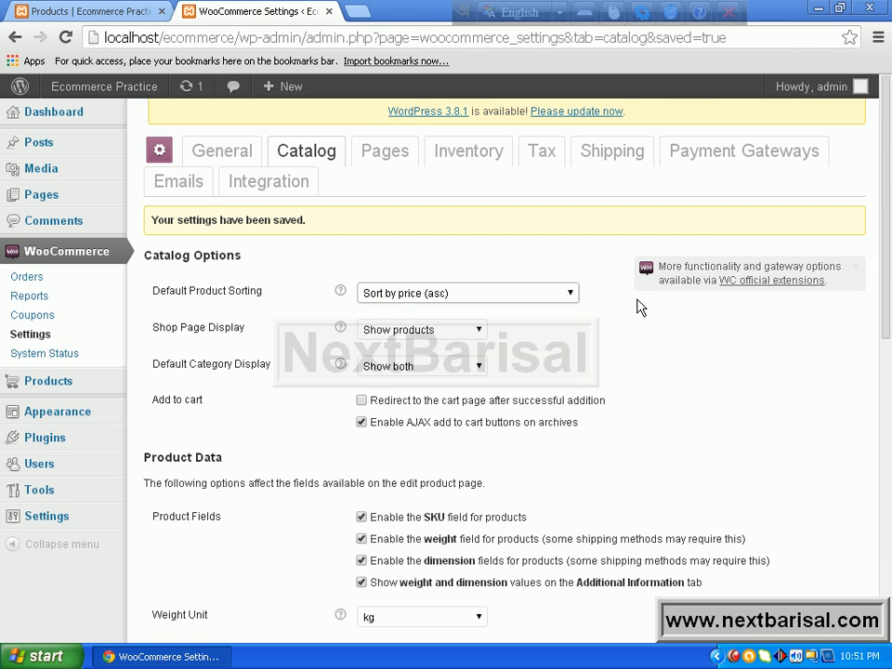
drag(885, 276, 885, 552)
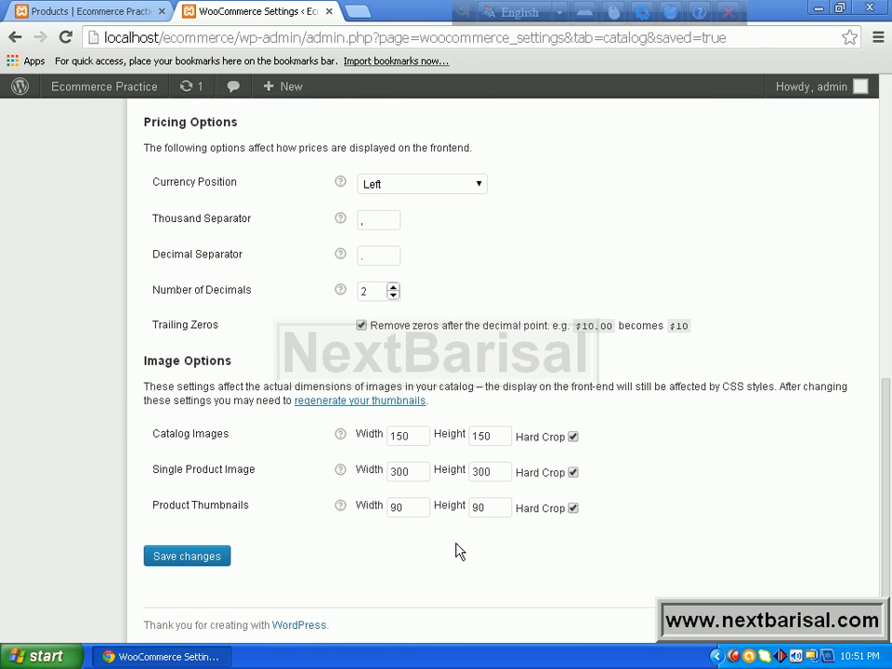
click(219, 557)
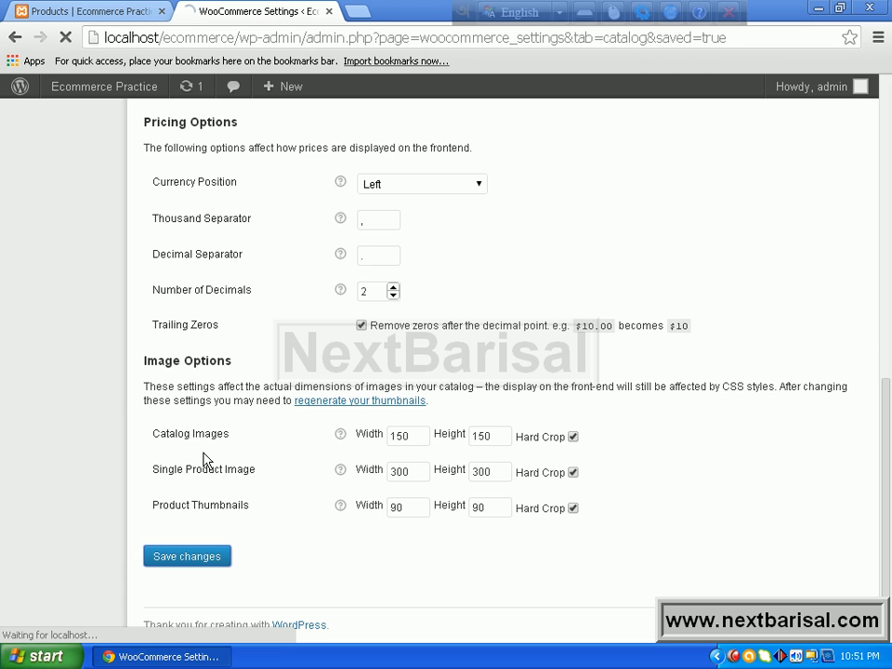
Step: Reload the Shop page and compare its product order with the saved sorting option in the catalog settings
click(97, 17)
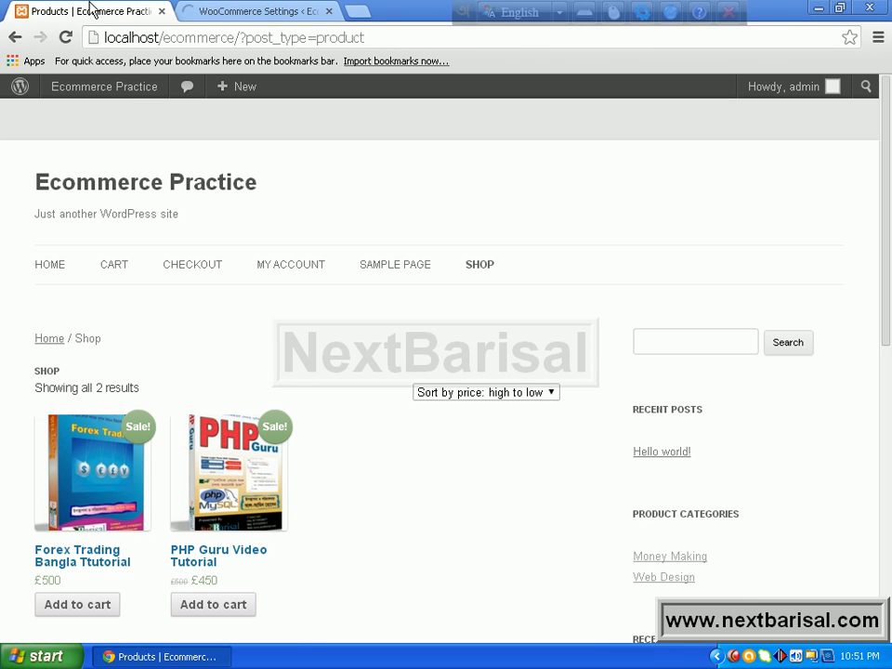
click(65, 37)
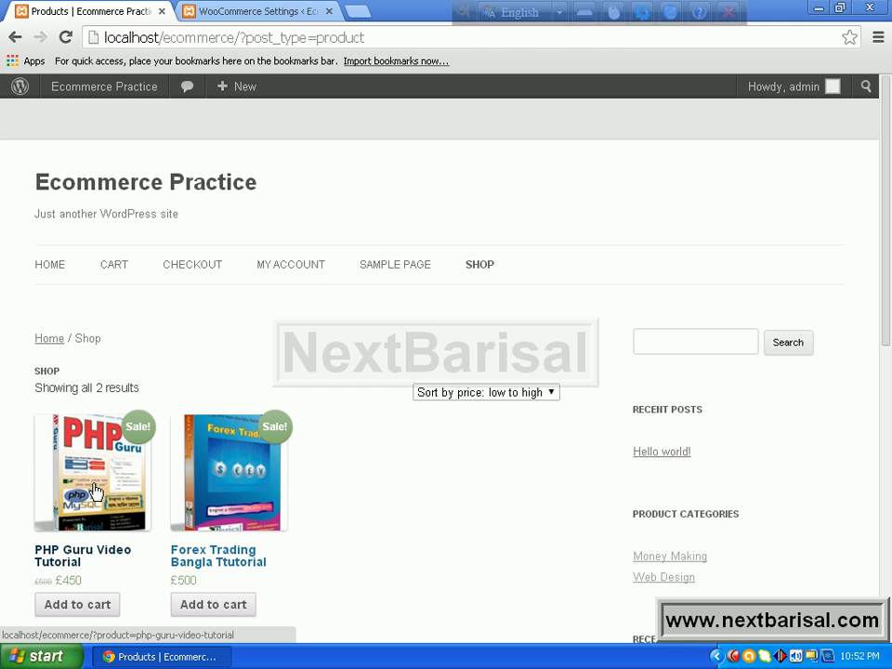
click(270, 13)
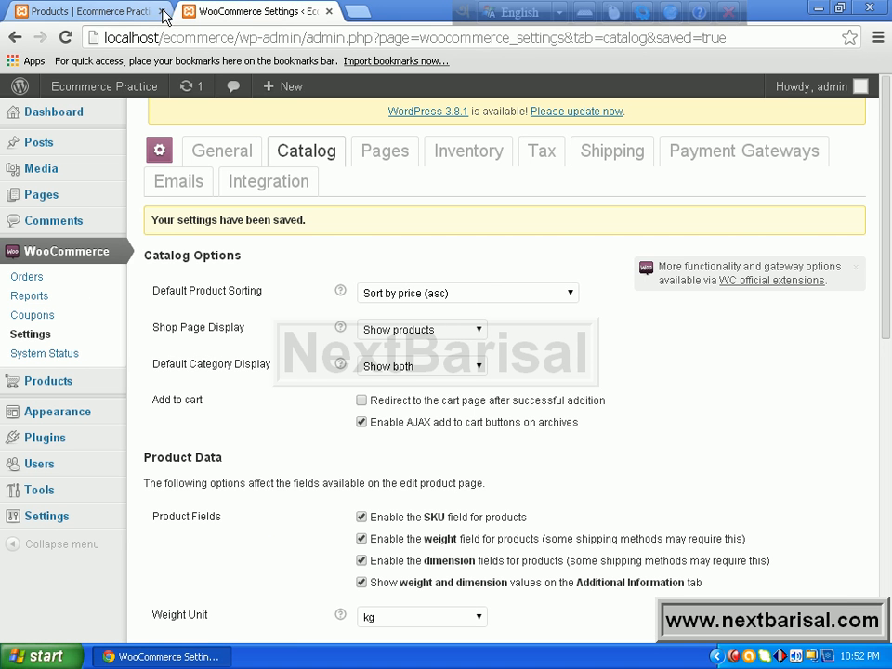
click(110, 15)
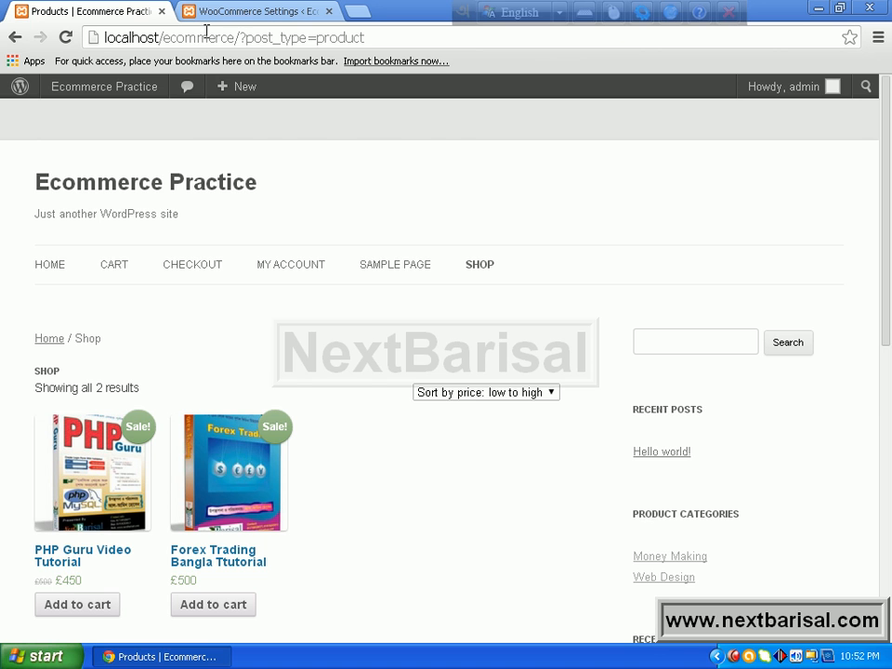
click(257, 14)
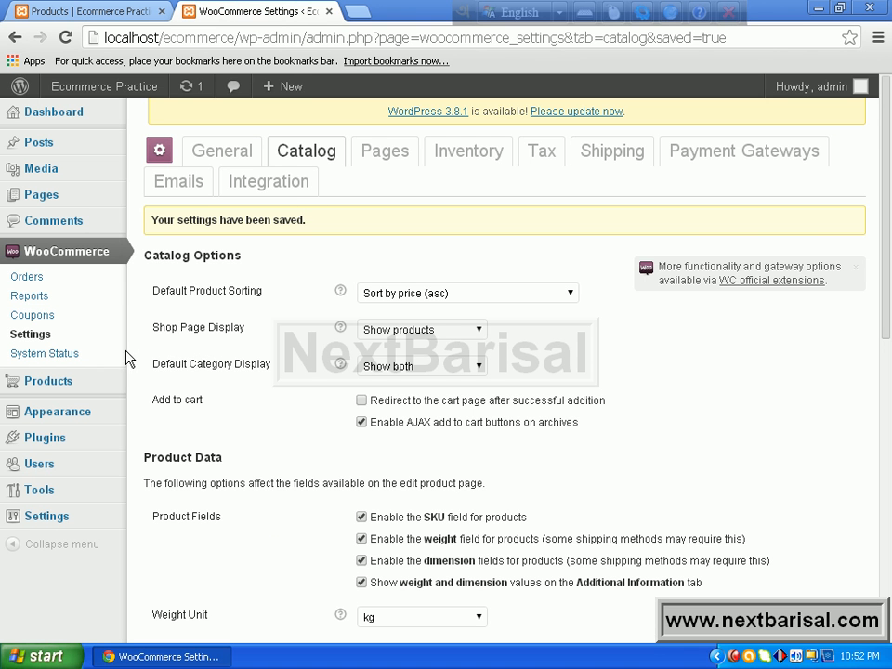
Step: Examine the Shop Page Display option in the catalog settings and compare it with the Shop page
drag(152, 328, 251, 330)
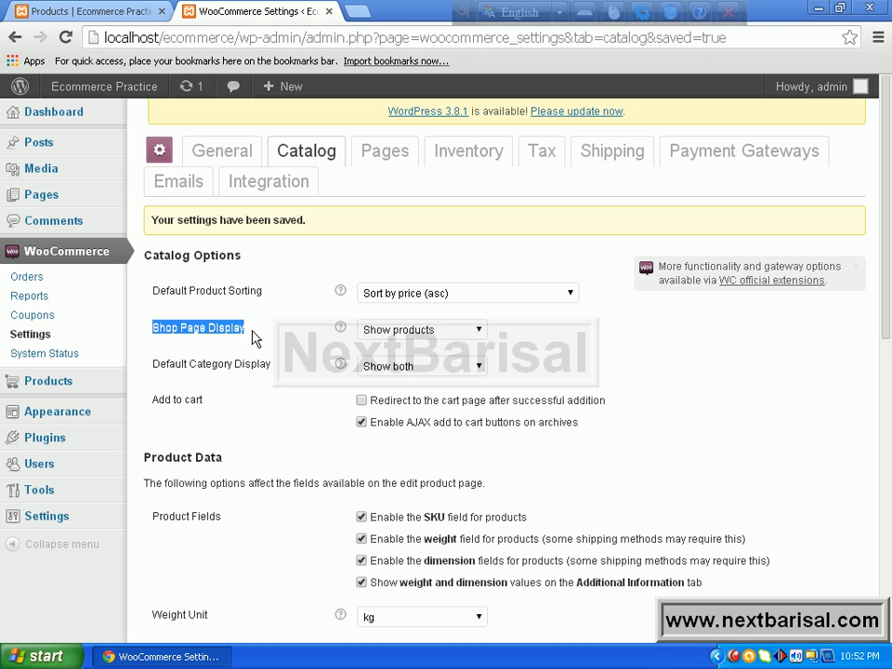
drag(393, 340, 396, 405)
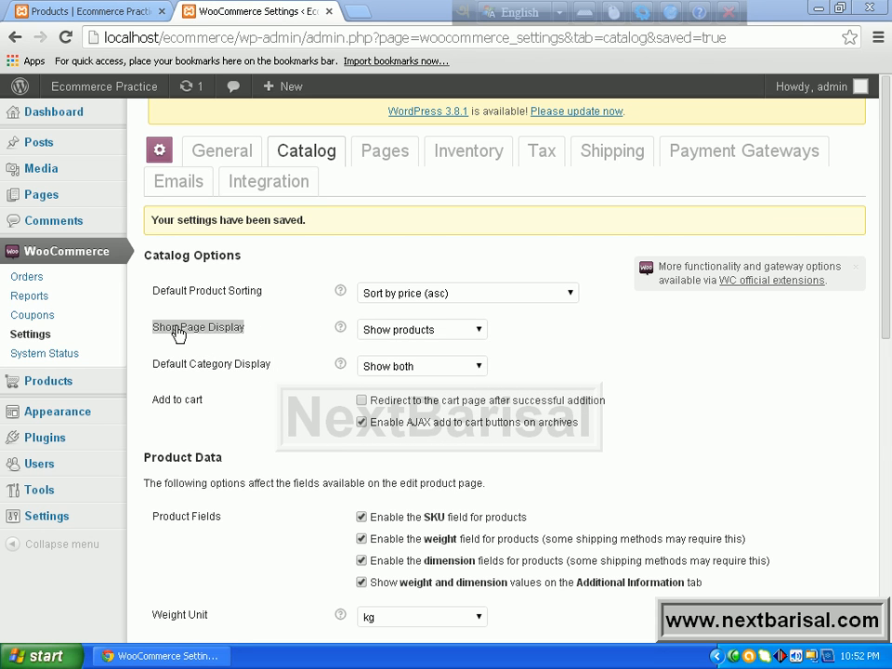
click(109, 12)
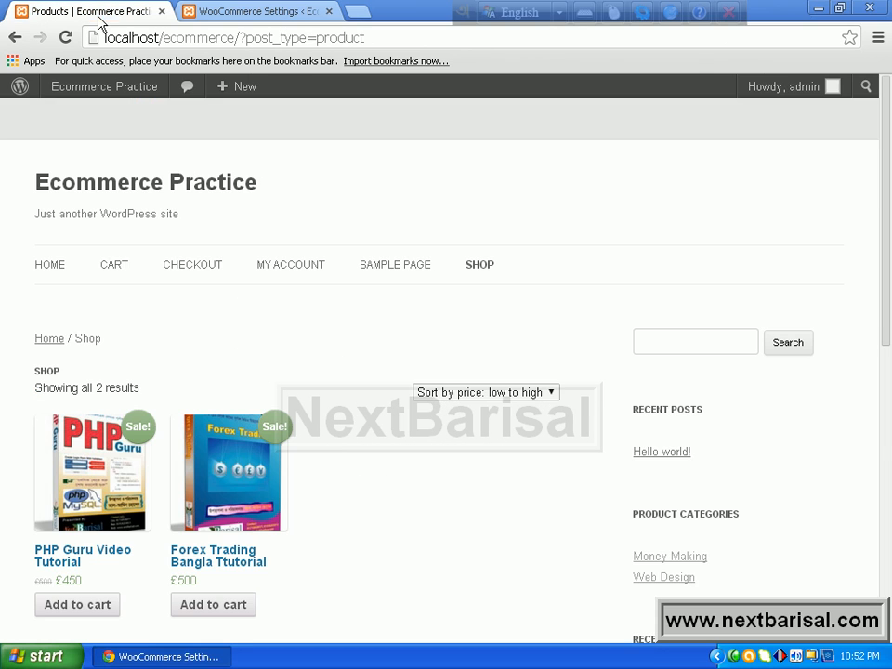
Step: In the catalog settings, set Shop Page Display to Show subcategories and save the changes
click(233, 11)
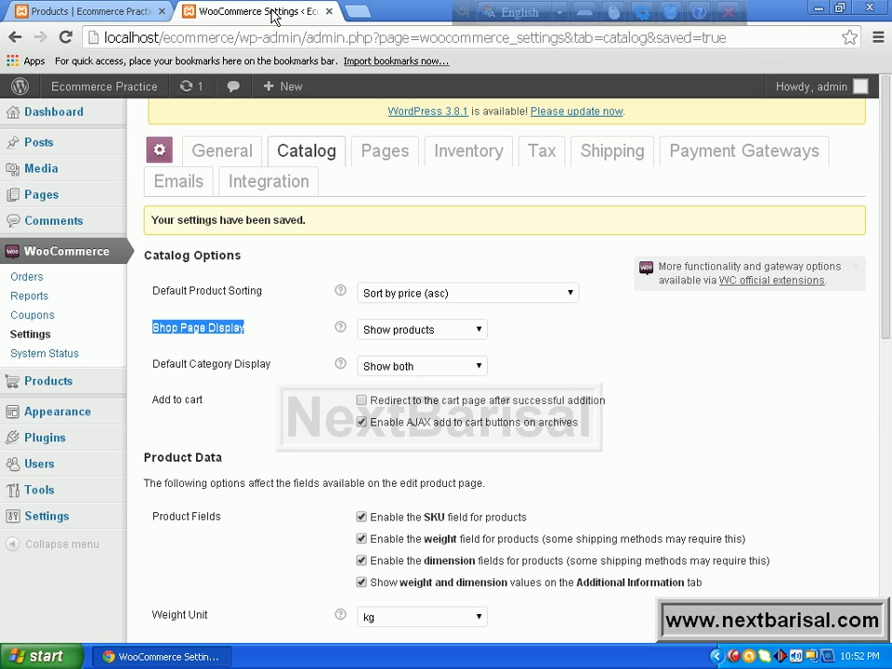
click(441, 335)
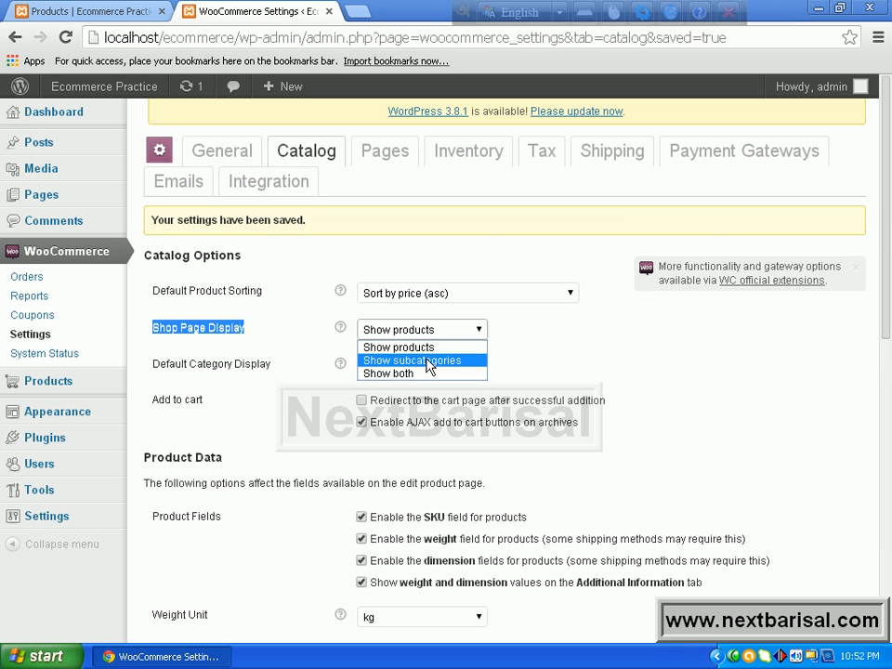
click(424, 362)
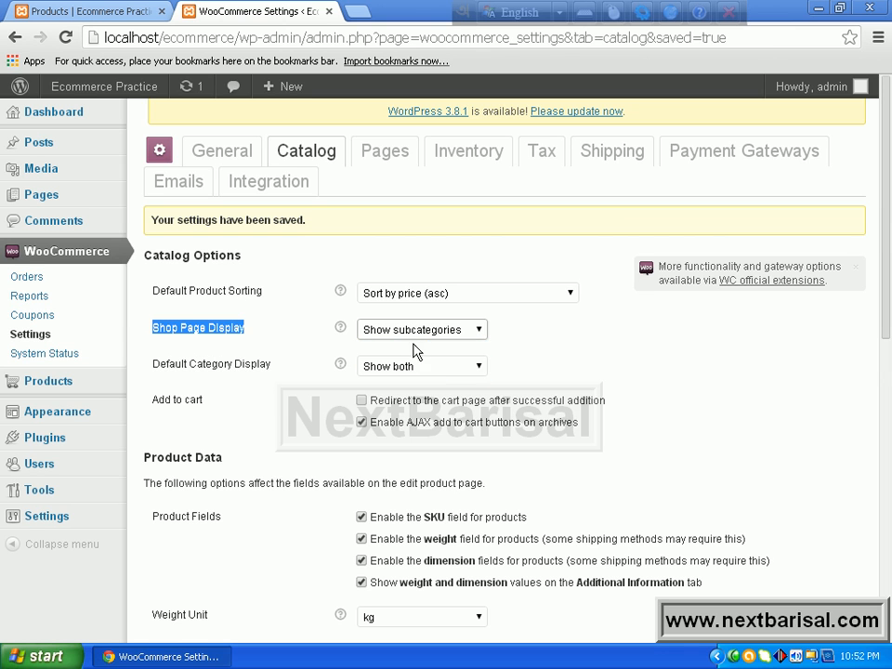
scroll(852, 321, down, 5)
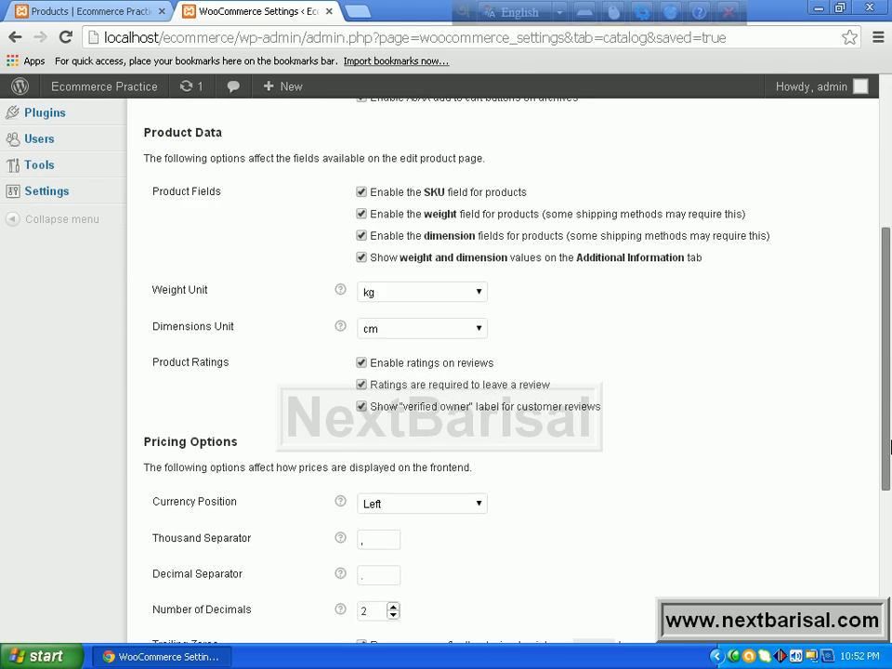
scroll(888, 490, down, 3)
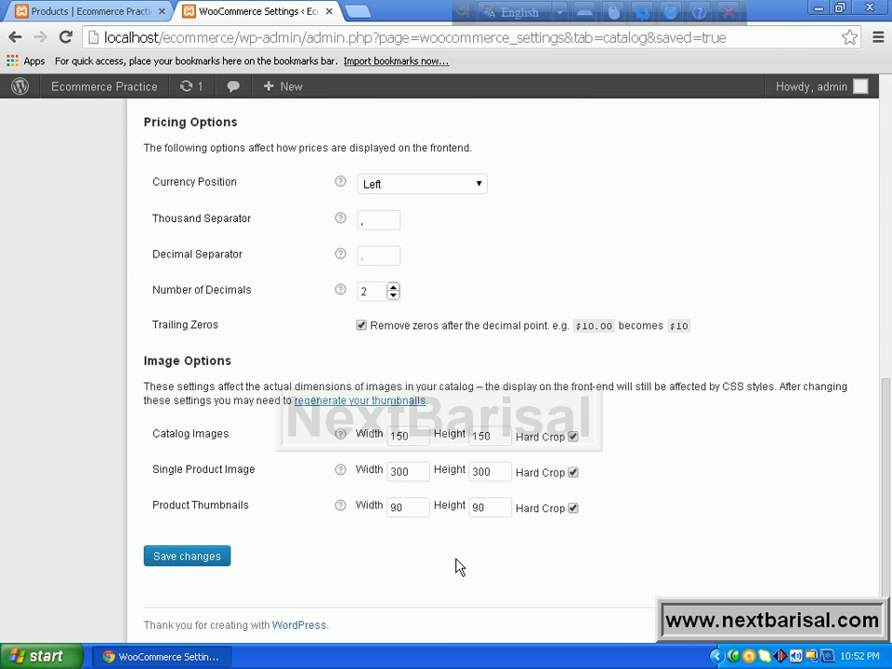
click(194, 556)
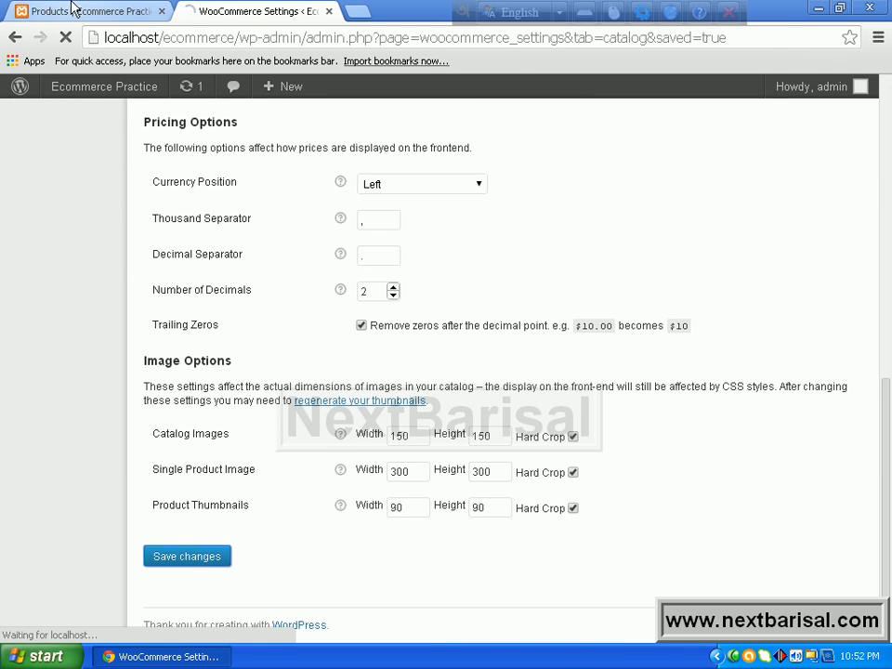
Step: Check how the Shop page displays product categories, and open the Web Design category to examine its listing
click(105, 9)
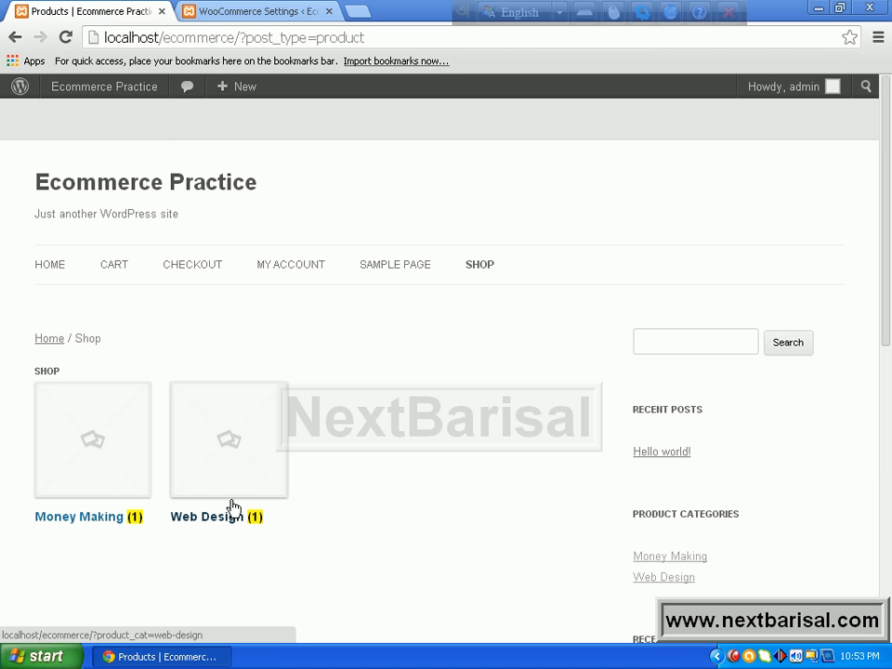
click(218, 453)
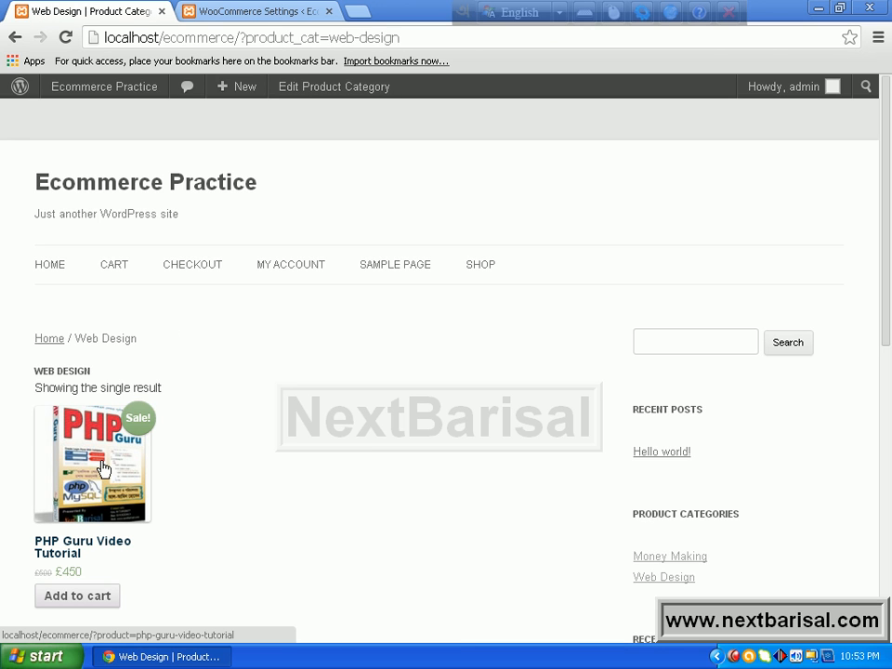
drag(34, 388, 183, 400)
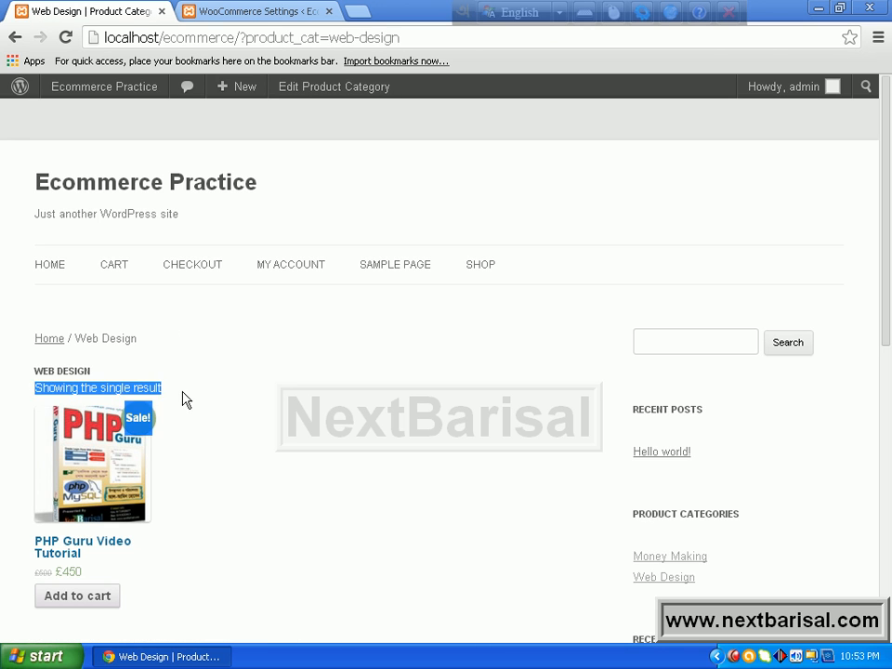
click(79, 392)
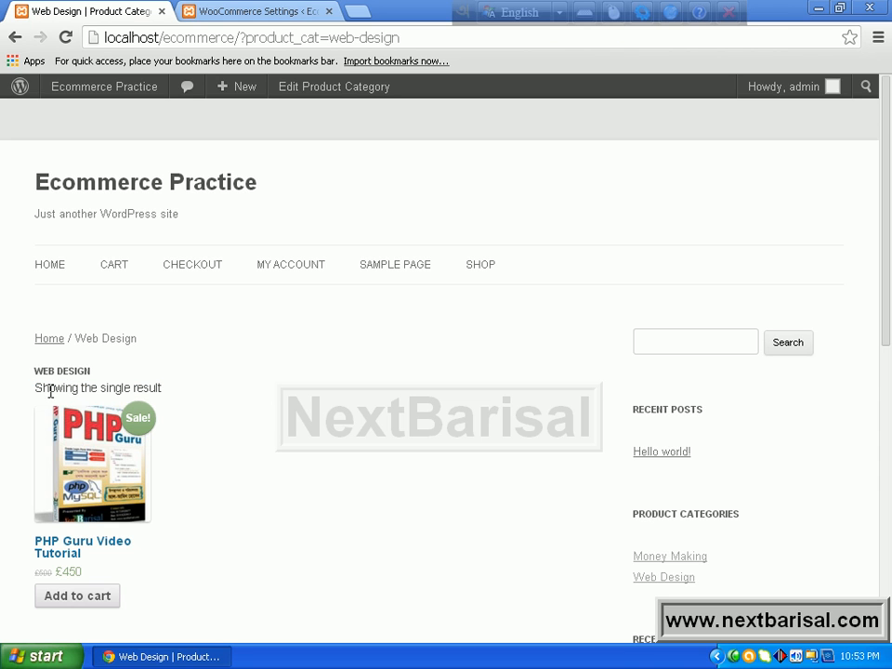
drag(42, 392, 185, 387)
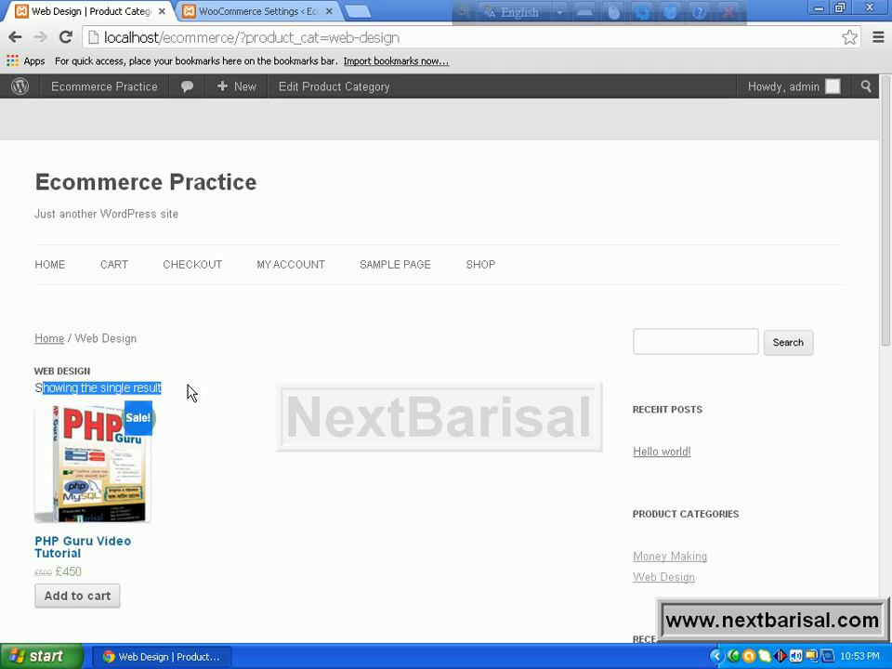
click(189, 392)
drag(35, 369, 120, 370)
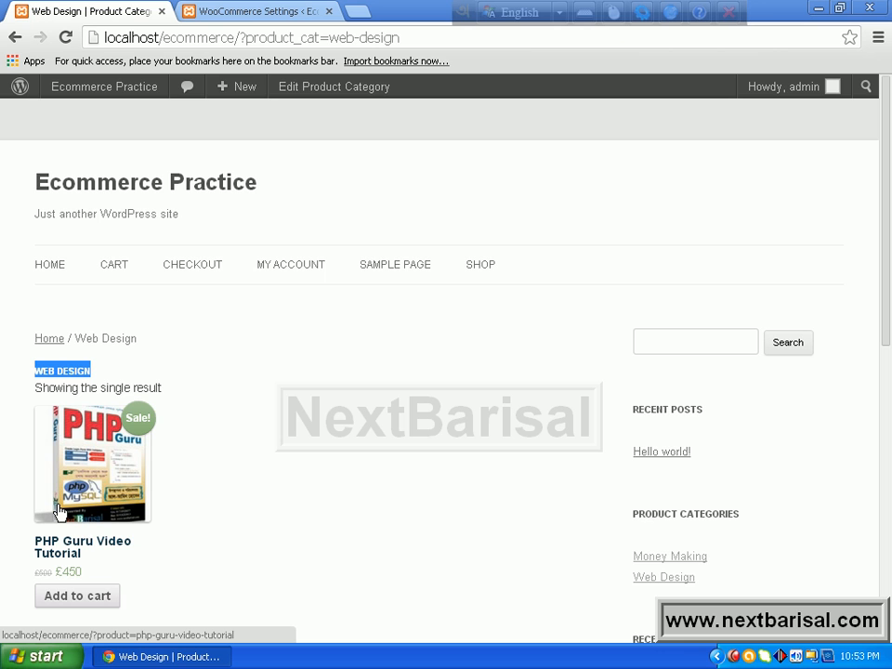
Step: Set Shop Page Display to Show both in the catalog settings and save the changes
click(305, 21)
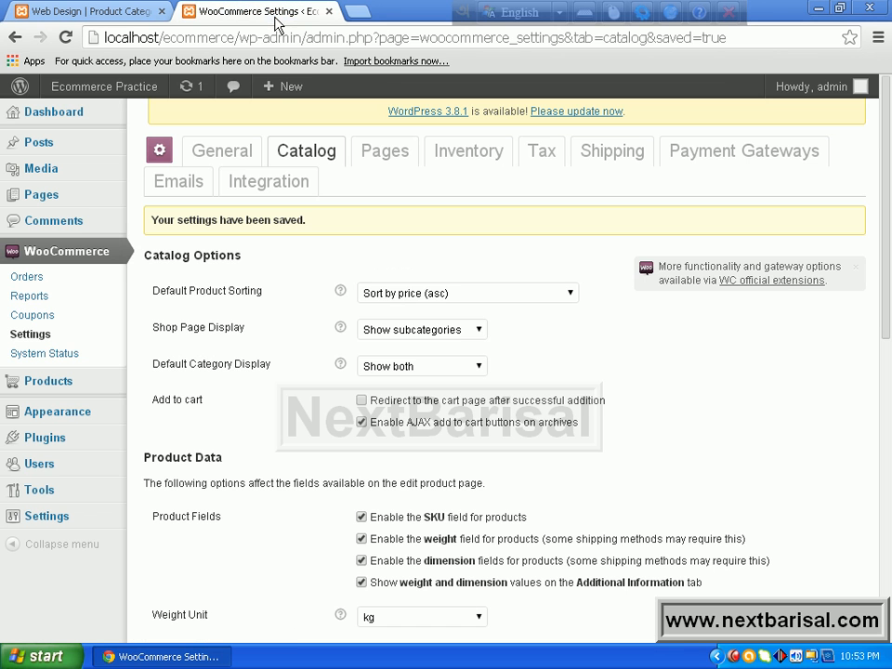
click(469, 333)
click(407, 376)
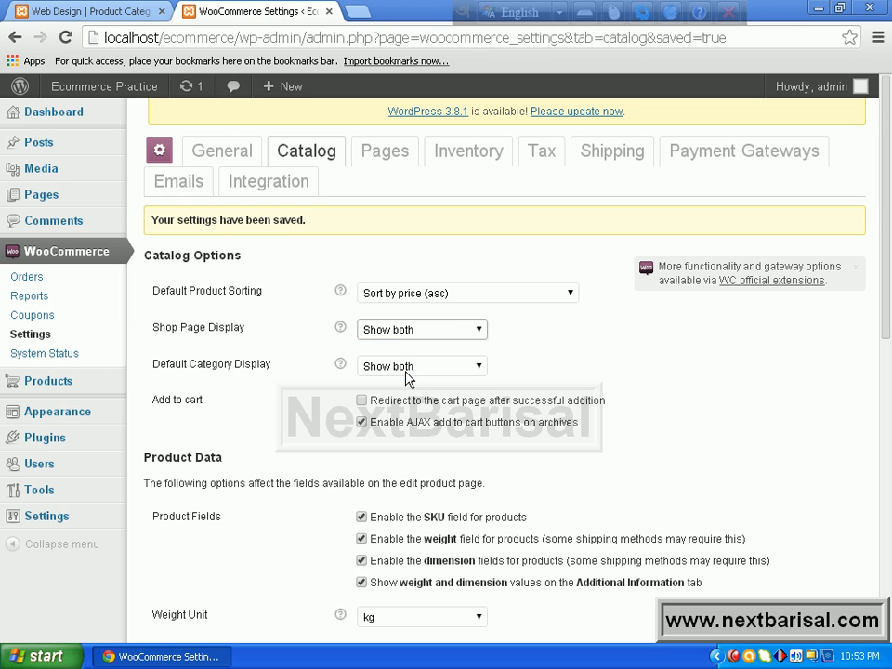
scroll(446, 390, down, 7)
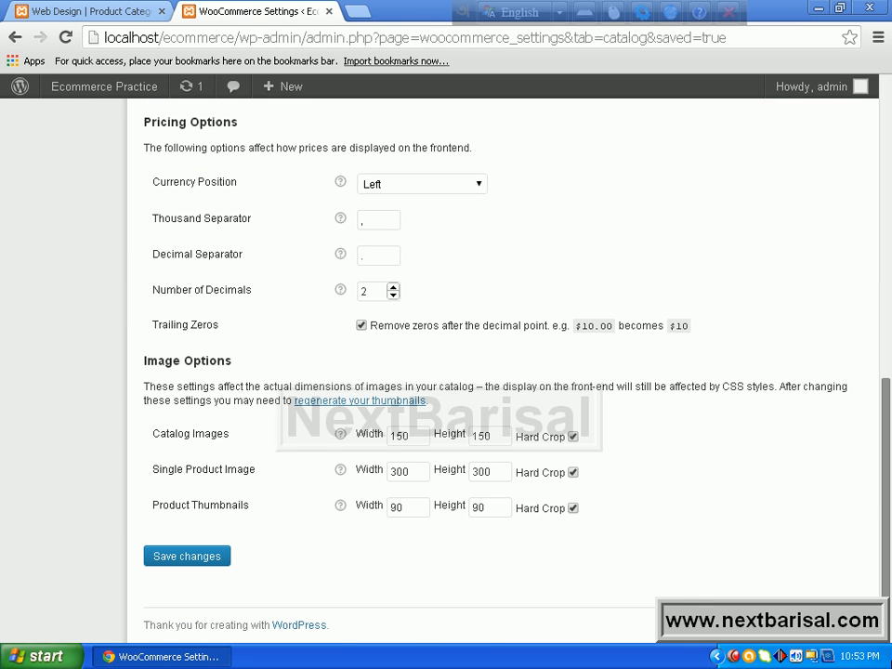
click(192, 558)
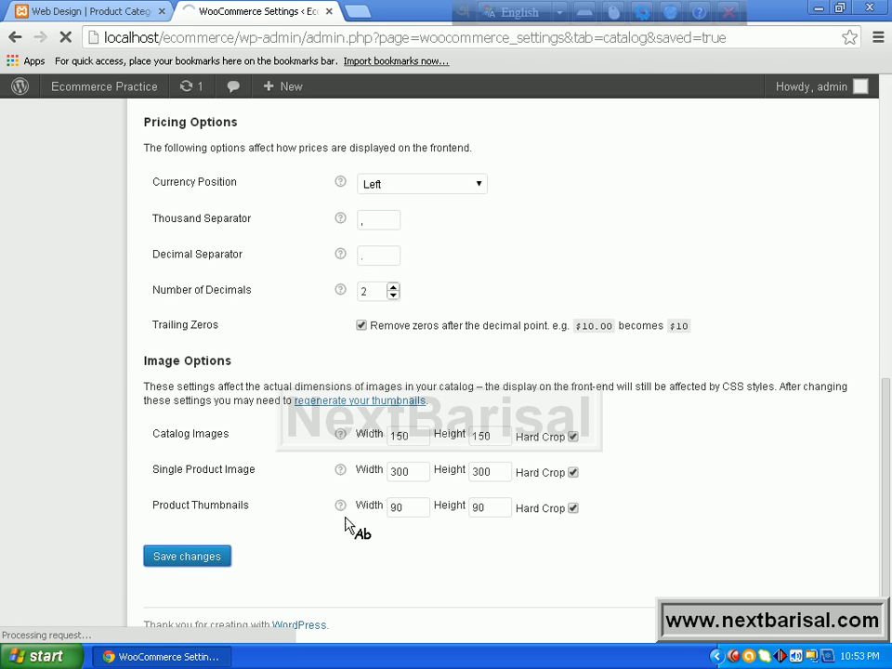
Step: Open the Shop page to check its category and product display, and return to the catalog settings
click(99, 11)
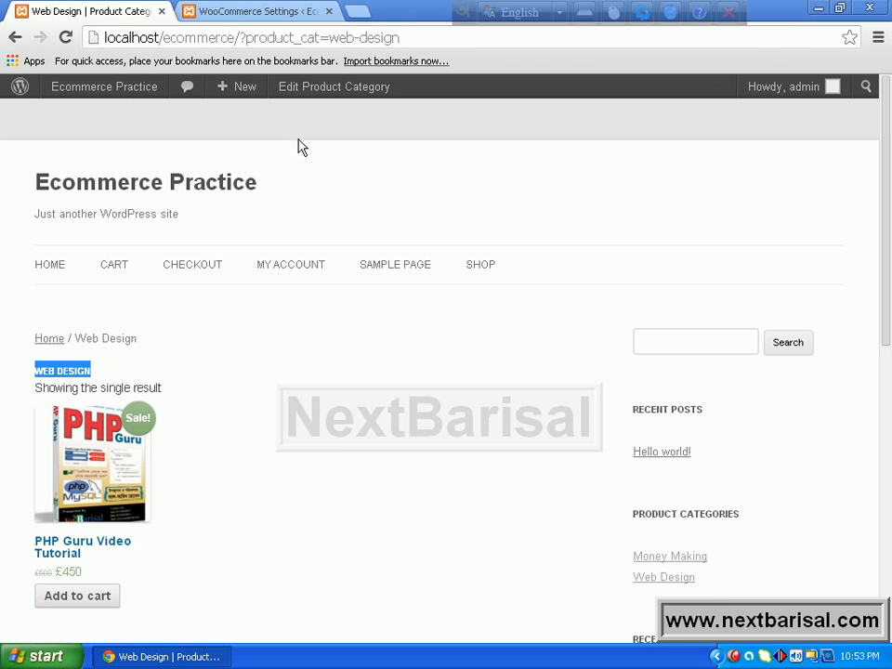
click(482, 268)
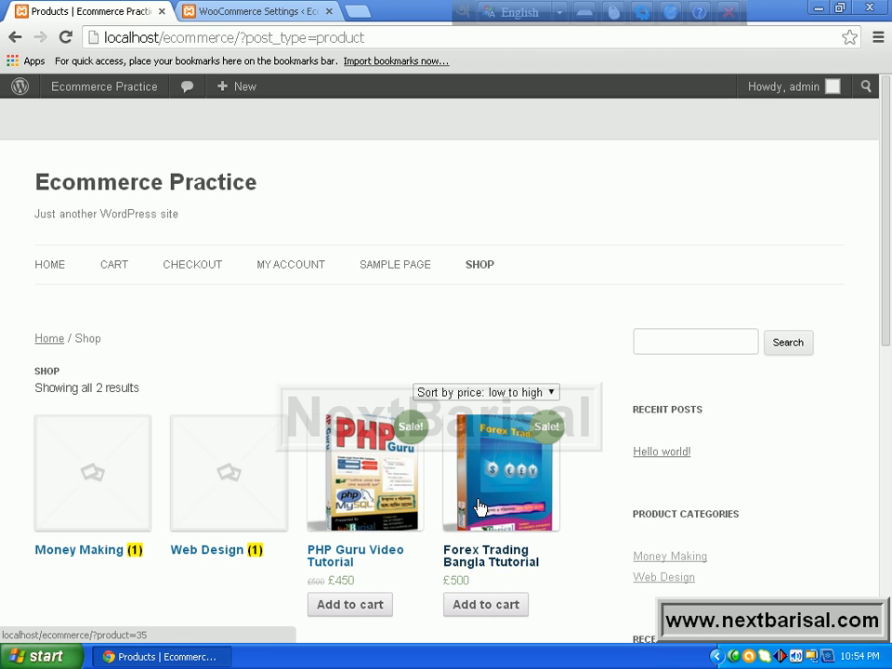
click(269, 7)
Step: Examine the Default Category Display choices and the Add to cart options in the catalog settings
drag(146, 368, 272, 368)
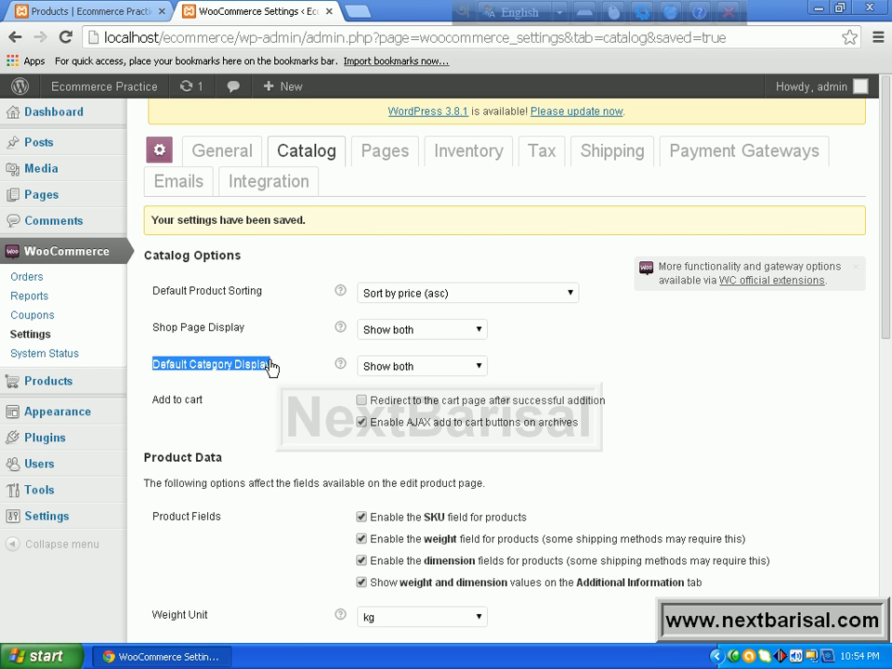
click(443, 368)
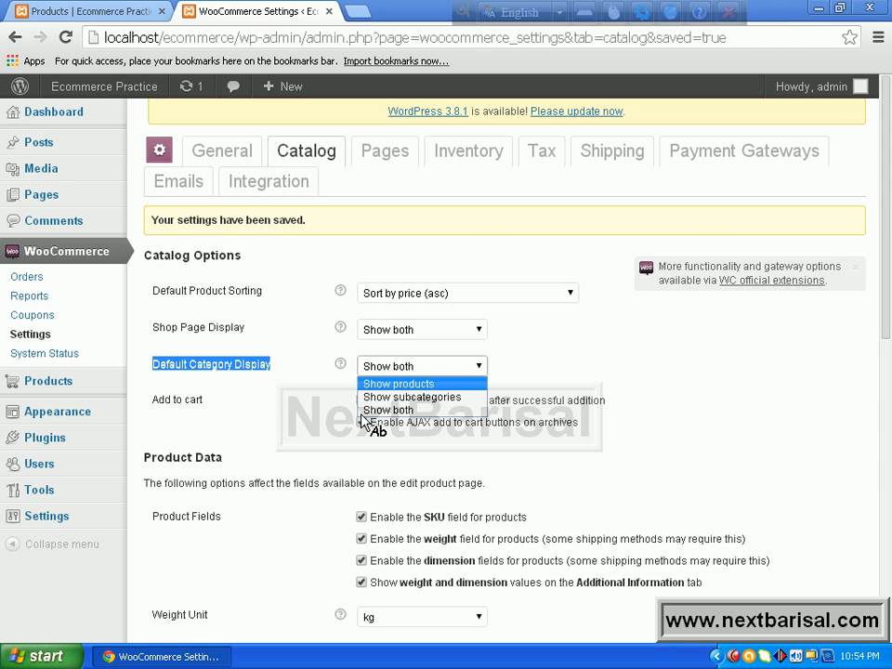
click(239, 402)
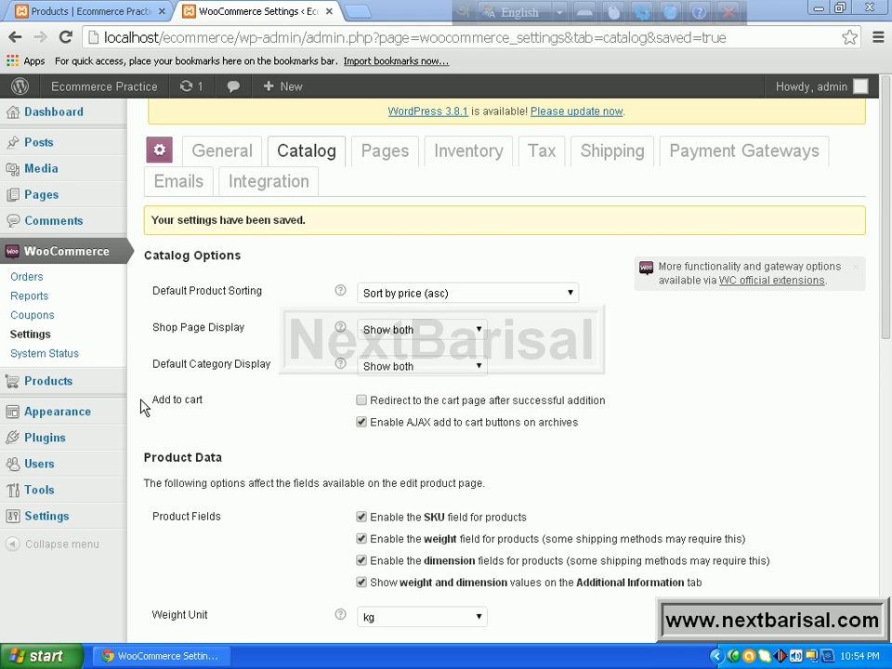
drag(147, 406, 223, 406)
click(221, 406)
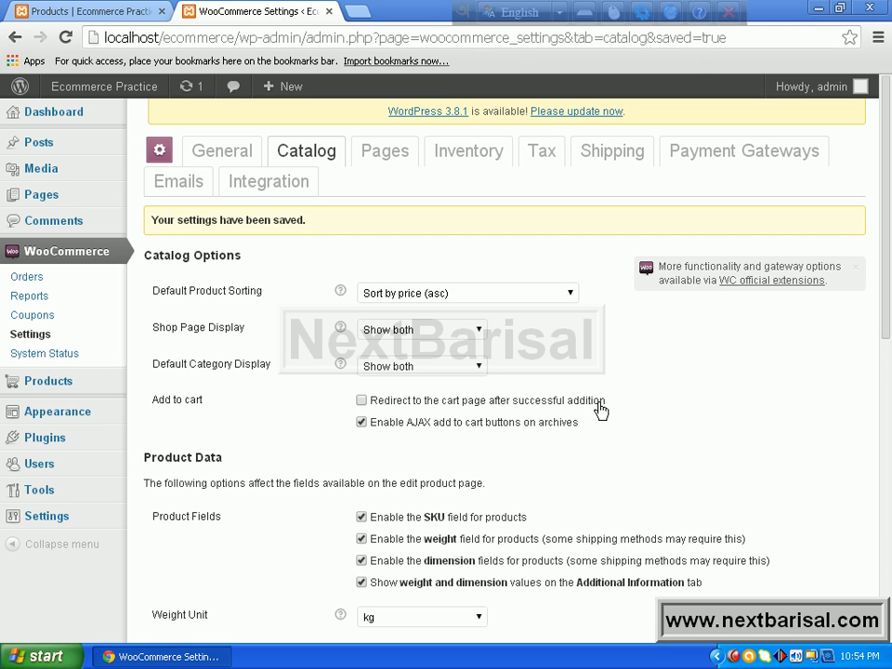
Step: Open the store's Cart page to view its contents, and log out of the account
click(108, 12)
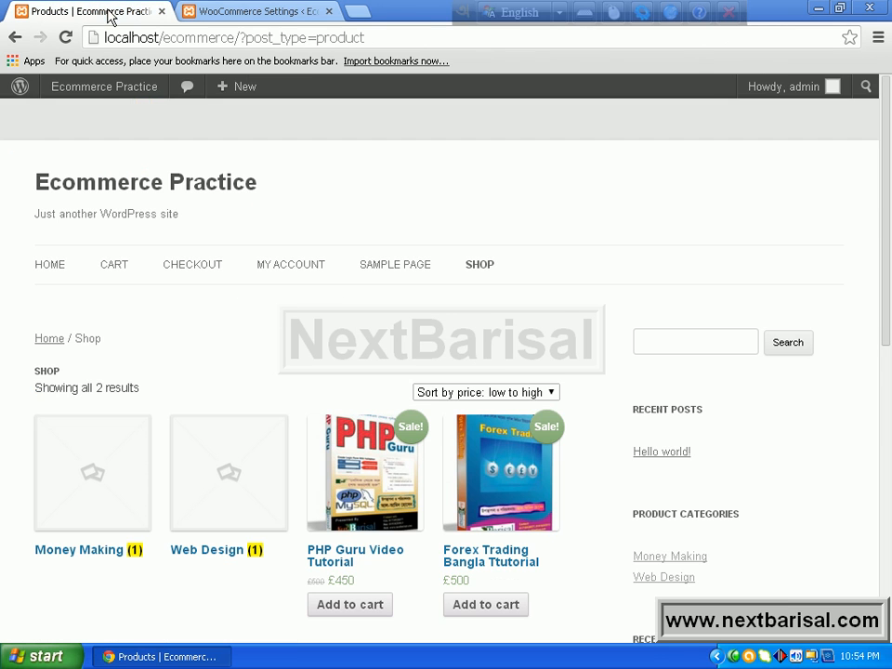
click(113, 270)
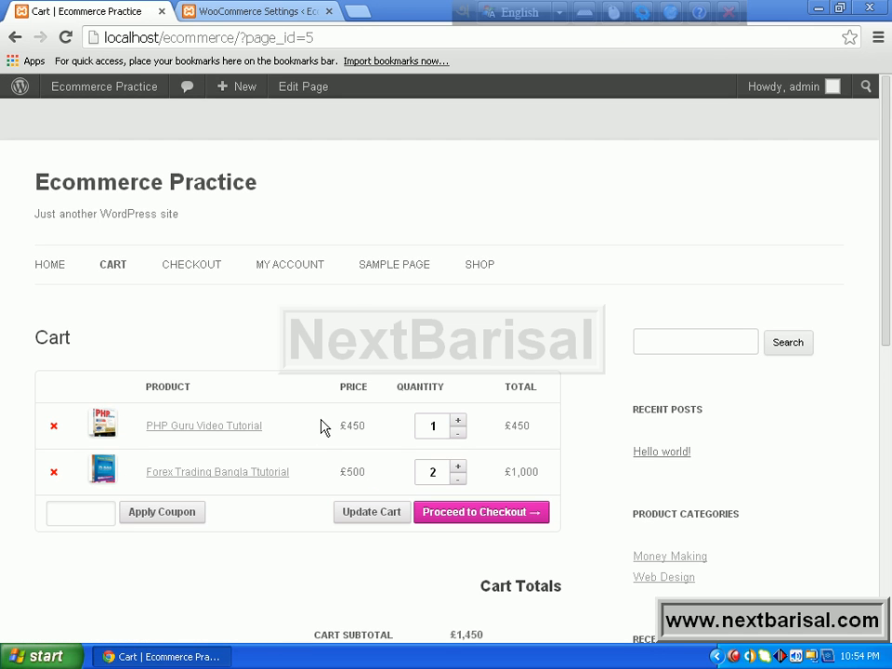
mouse_move(295, 269)
click(275, 374)
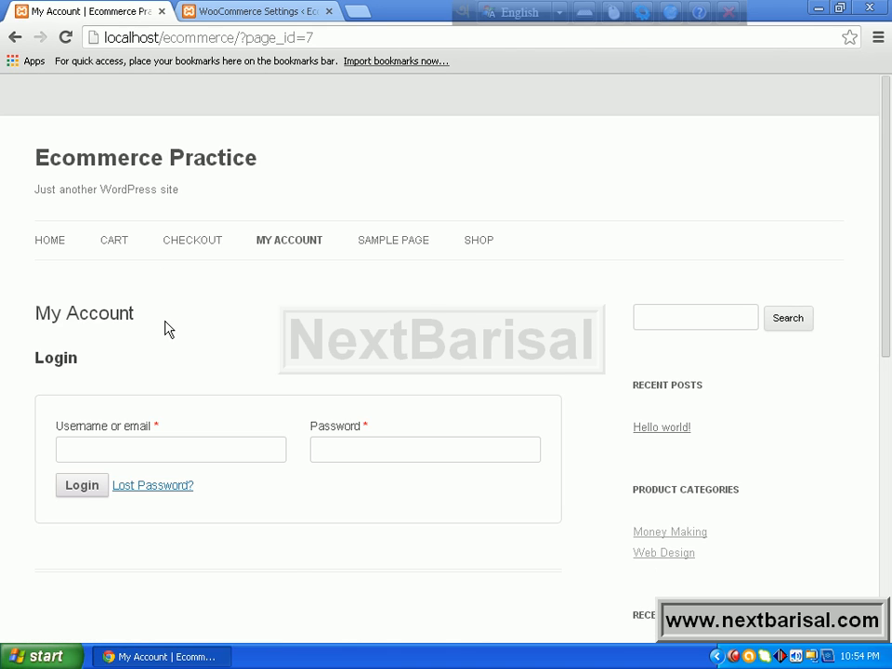
Step: Reopen the Cart page to check its contents while logged out
click(109, 247)
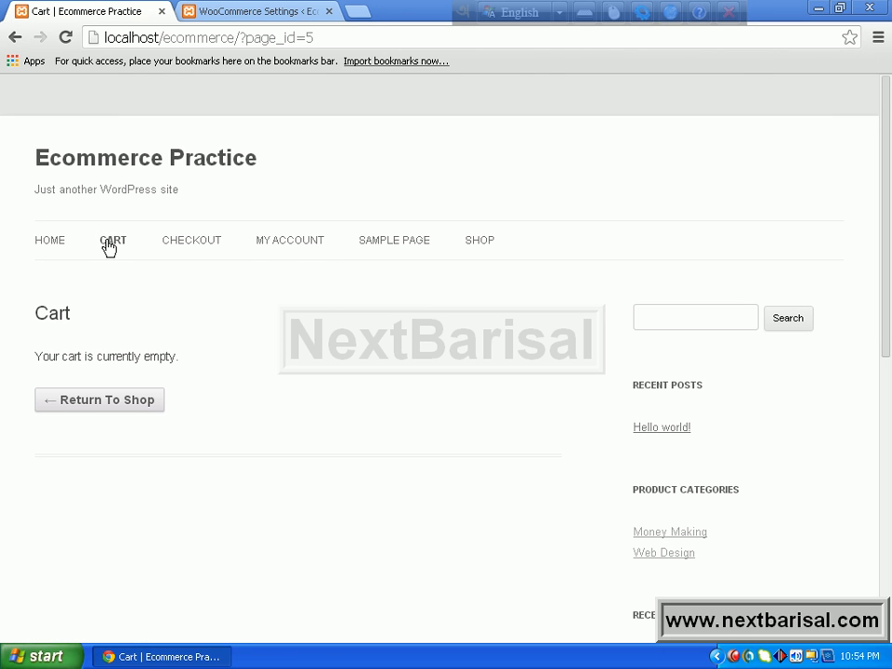
drag(36, 356, 207, 359)
click(208, 361)
Step: Try to enable Redirect to the cart page after successful addition and save the catalog settings
click(248, 13)
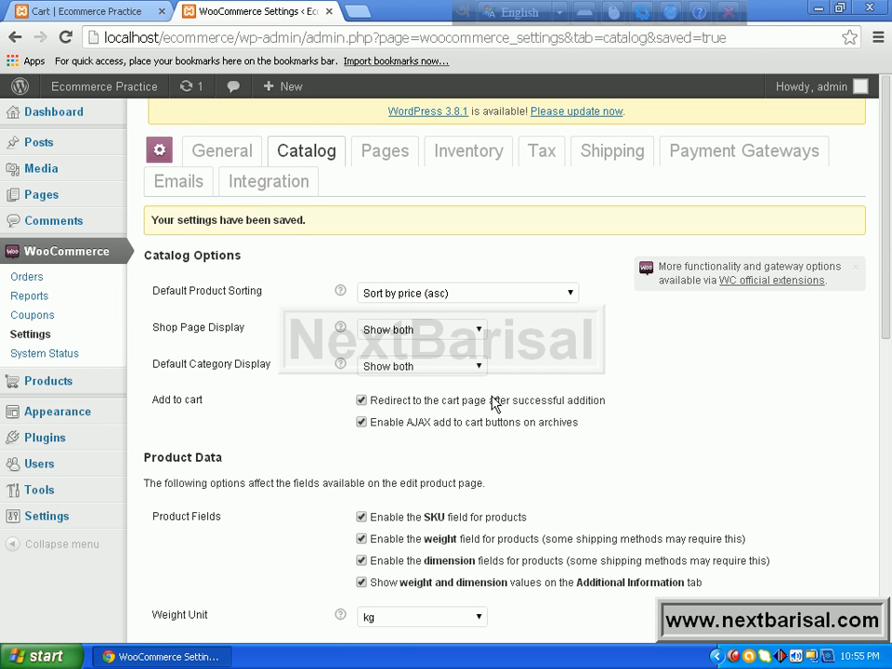
scroll(494, 403, down, 10)
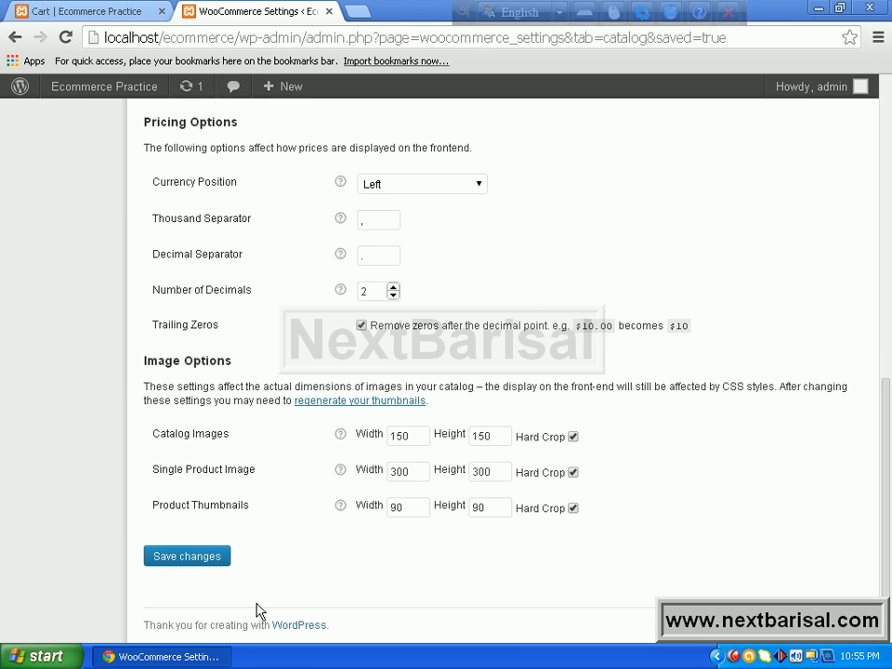
click(193, 561)
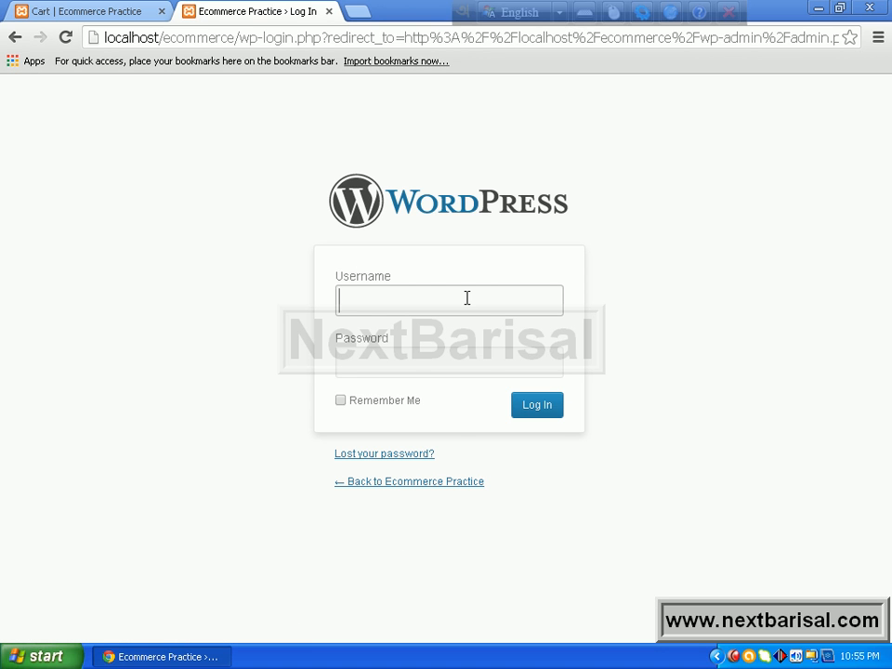
Step: Log in to WordPress by entering the administrator username and the account password
click(467, 297)
text(a)
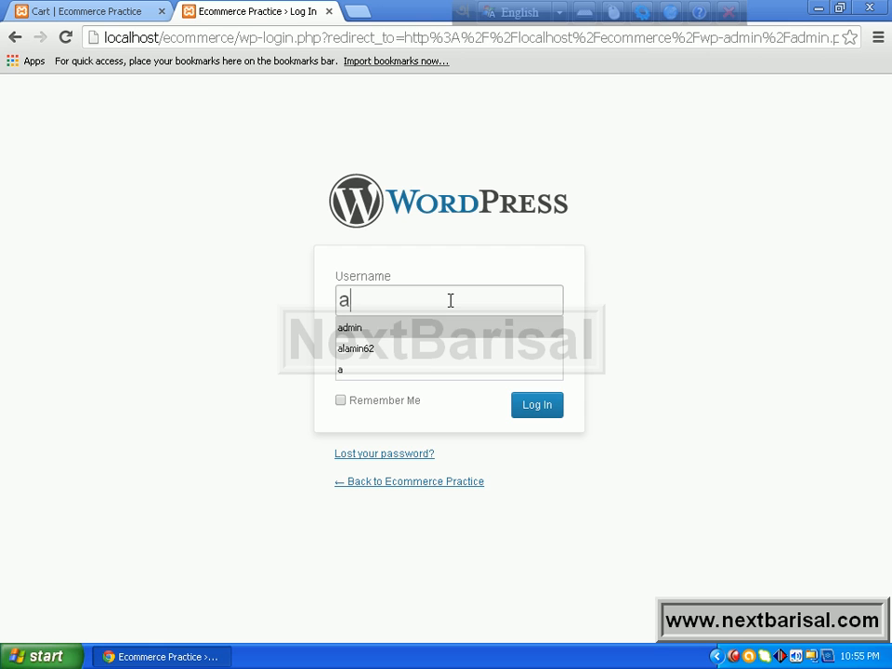
text(dmin)
key(Tab)
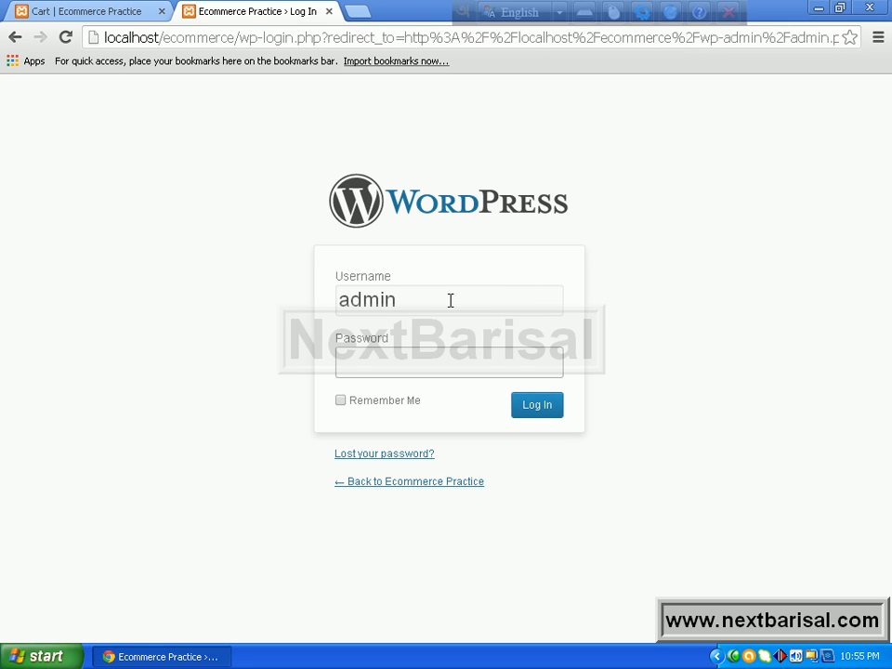
text(•••••••)
key(Return)
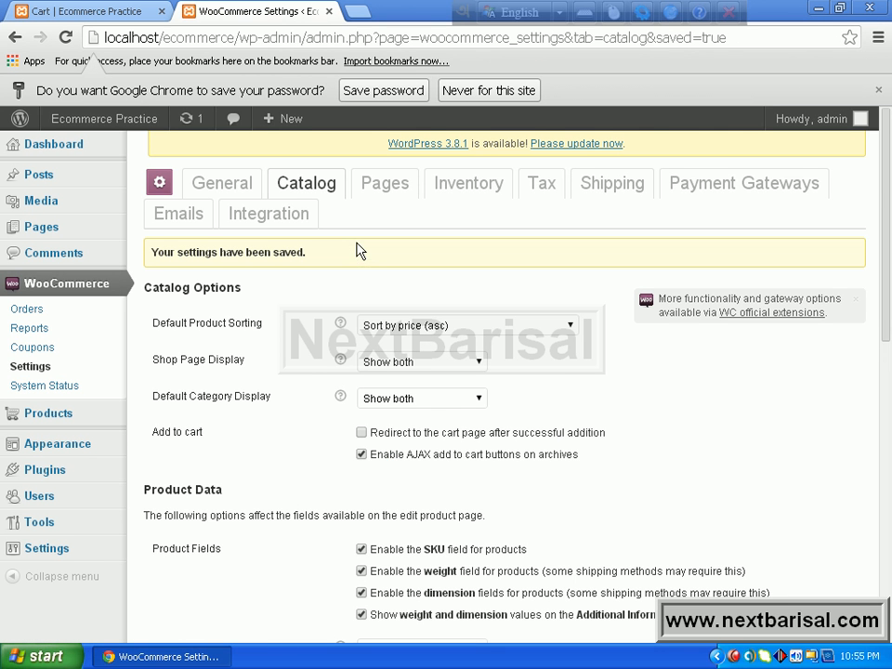
Step: Enable Redirect to the cart page after successful addition, save the catalog settings, and return to the Cart page
click(362, 434)
drag(889, 316, 890, 595)
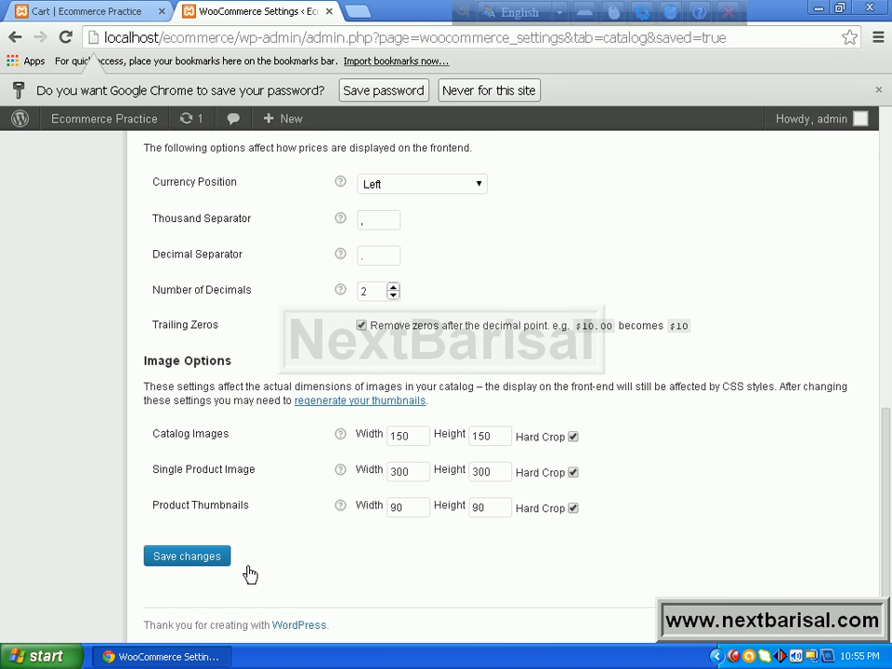
click(217, 557)
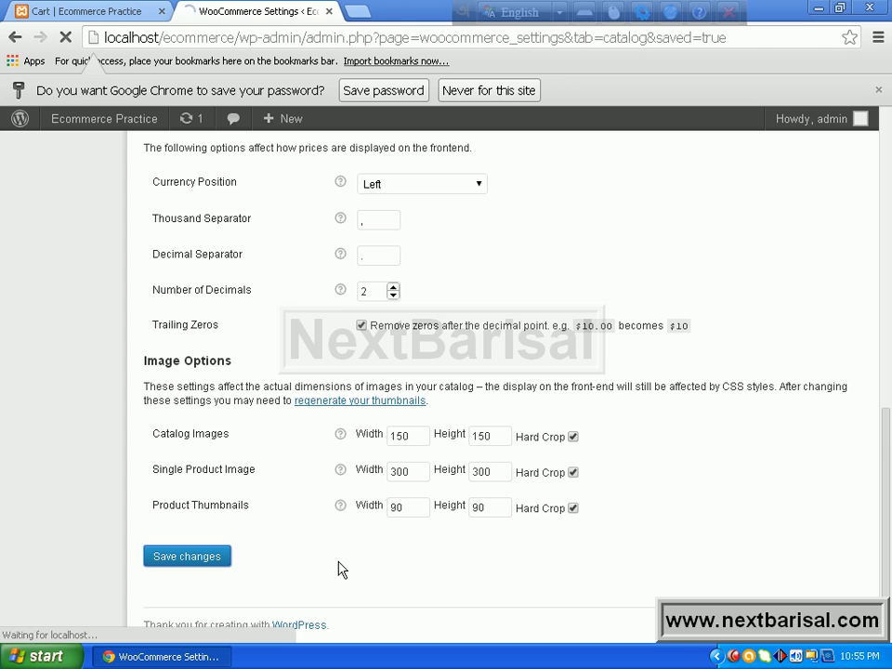
click(105, 13)
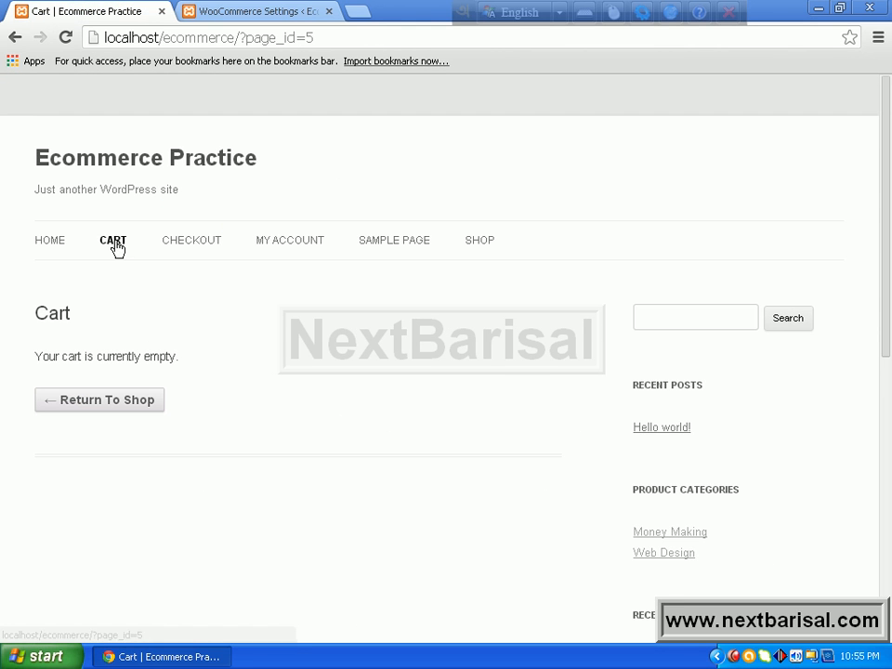
Step: Add PHP Guru Video Tutorial to the cart from the Shop page to test the redirection, and return to the catalog settings
click(482, 243)
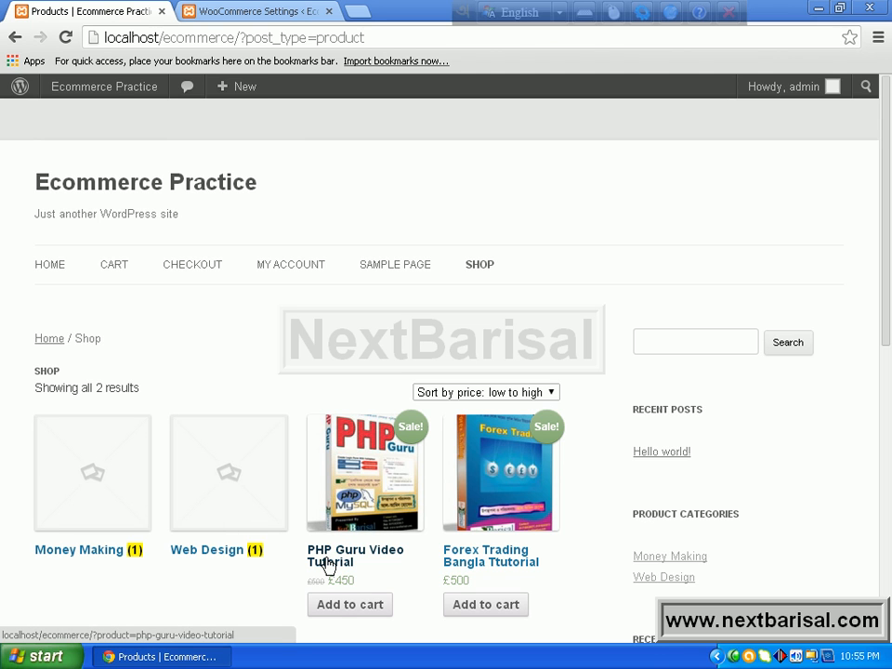
click(342, 609)
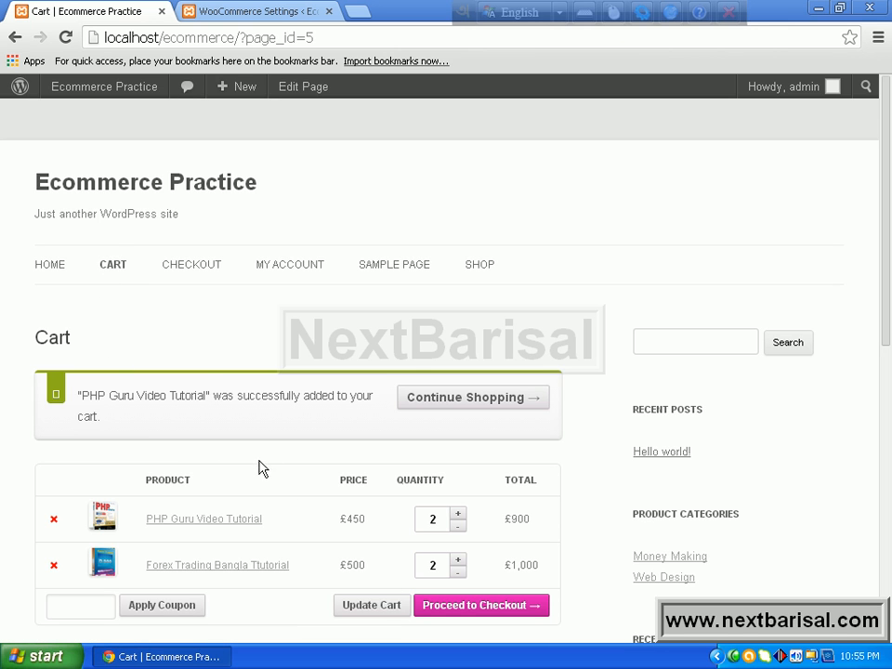
click(253, 11)
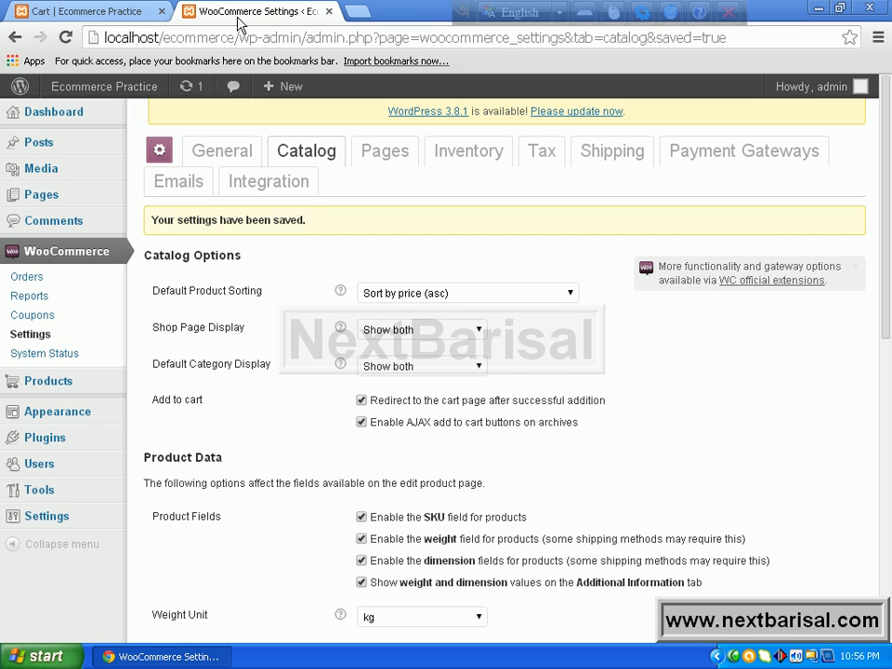
Step: Review the Shop page's product listing and add-to-cart buttons against the Enable AJAX add to cart buttons on archives option in the catalog settings
click(113, 16)
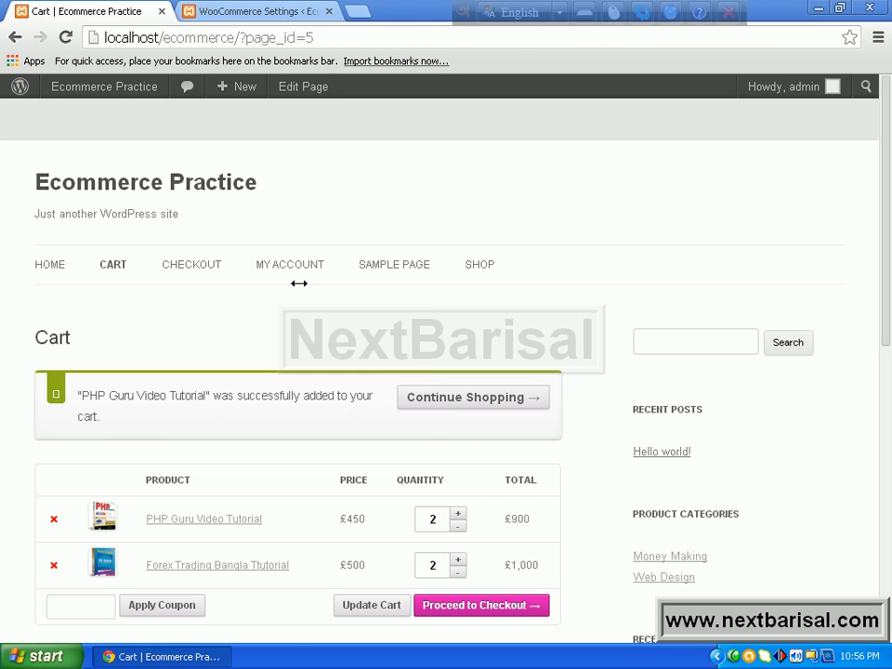
click(478, 266)
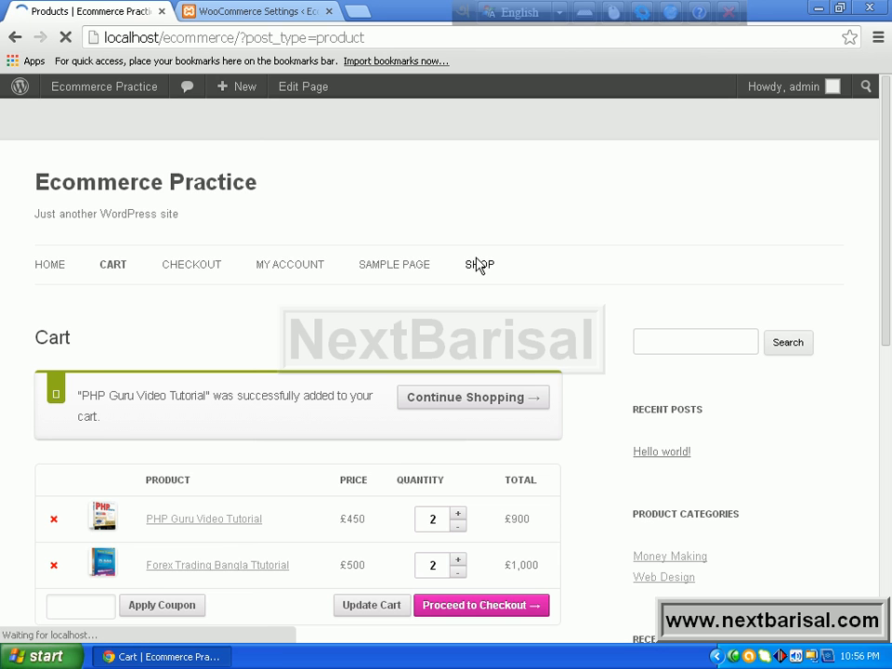
drag(888, 258, 890, 327)
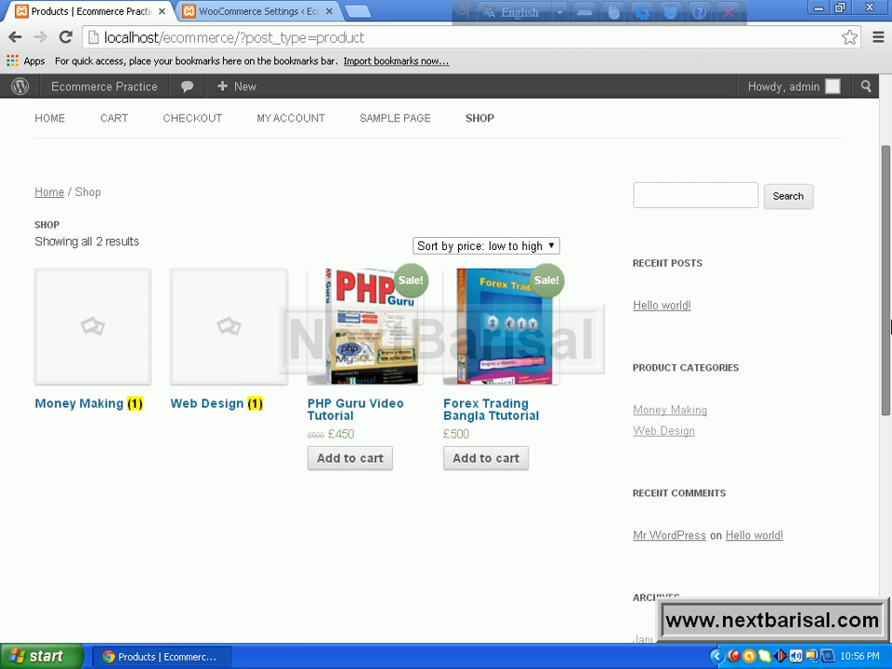
scroll(741, 406, down, 1)
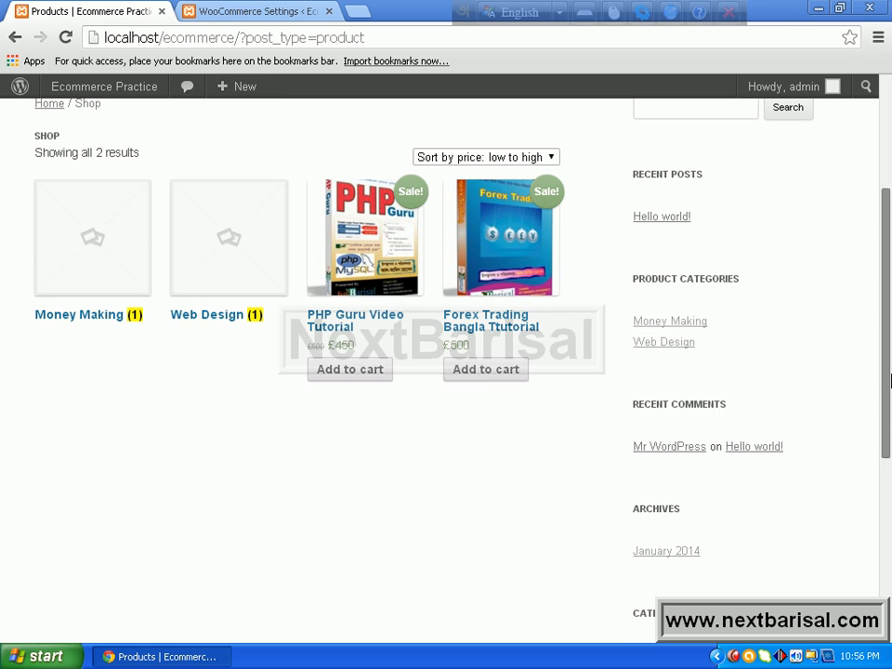
scroll(493, 386, up, 2)
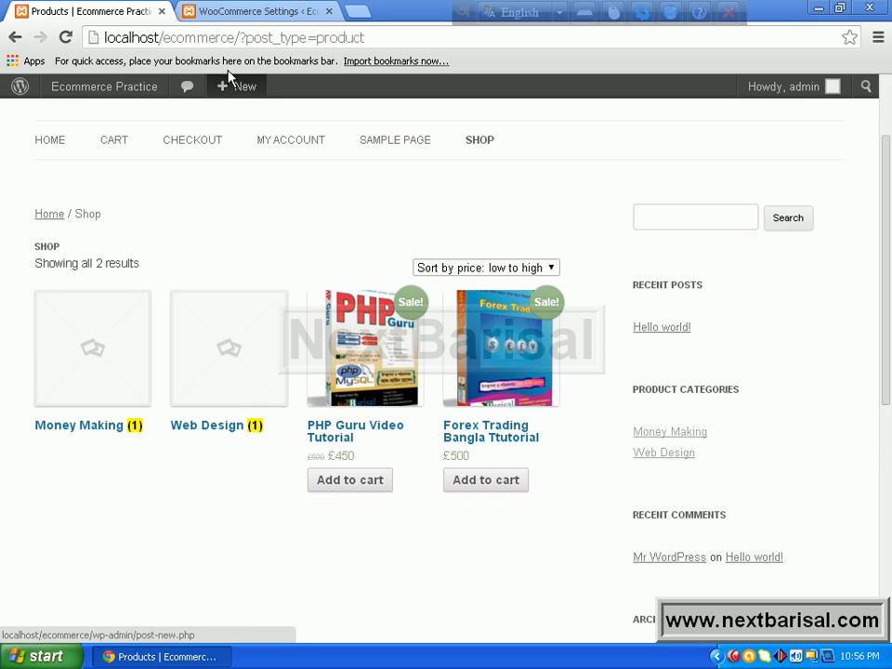
click(258, 15)
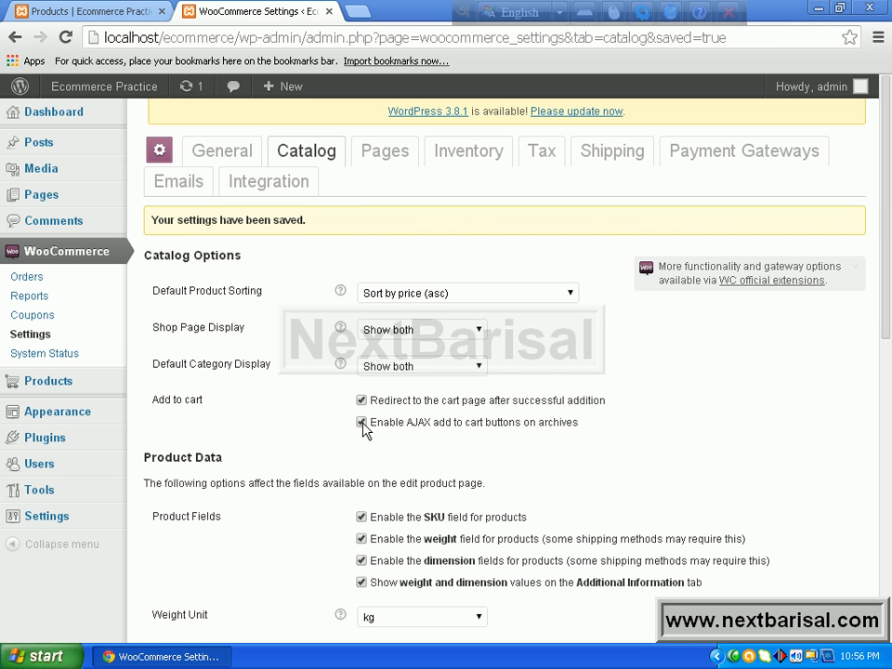
drag(888, 349, 889, 265)
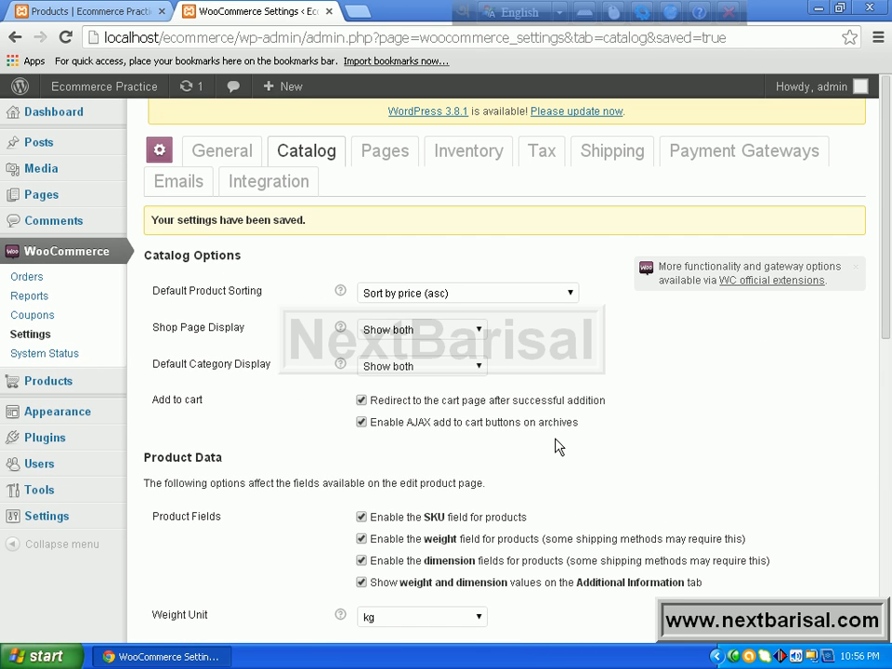